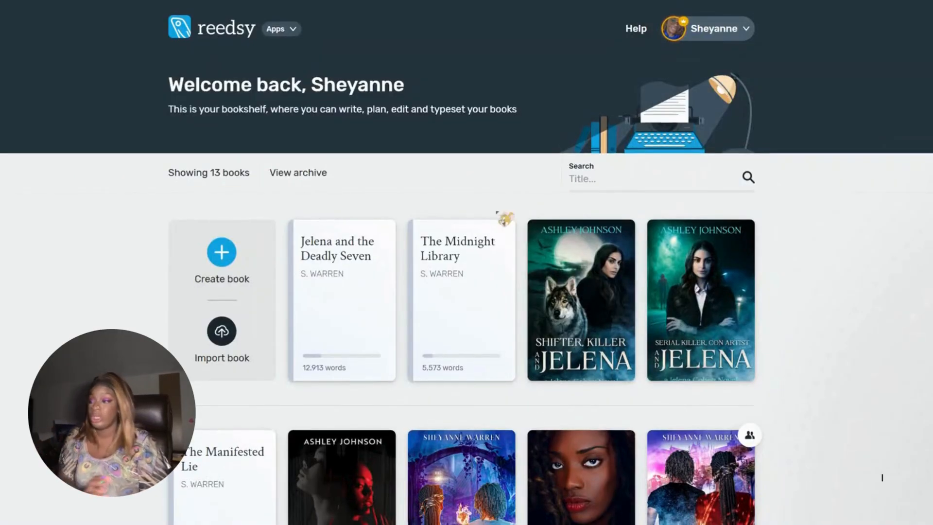
Open the book The Midnight Library for writing from the bookshelf.
scroll(418, 219, down, 3)
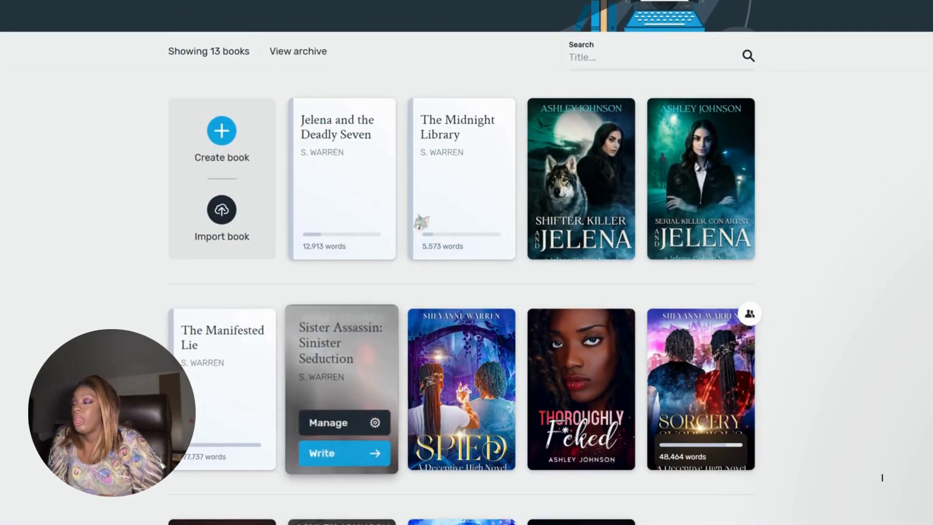
scroll(187, 360, up, 3)
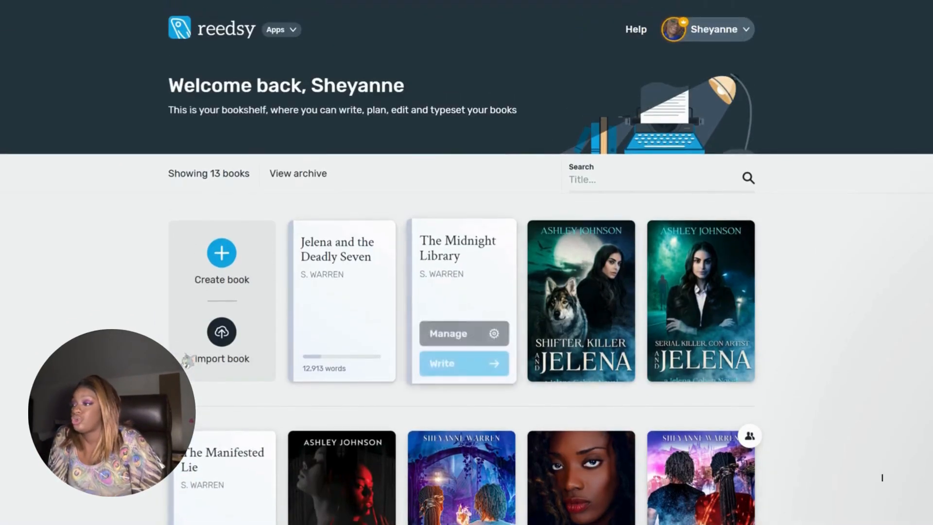
click(493, 295)
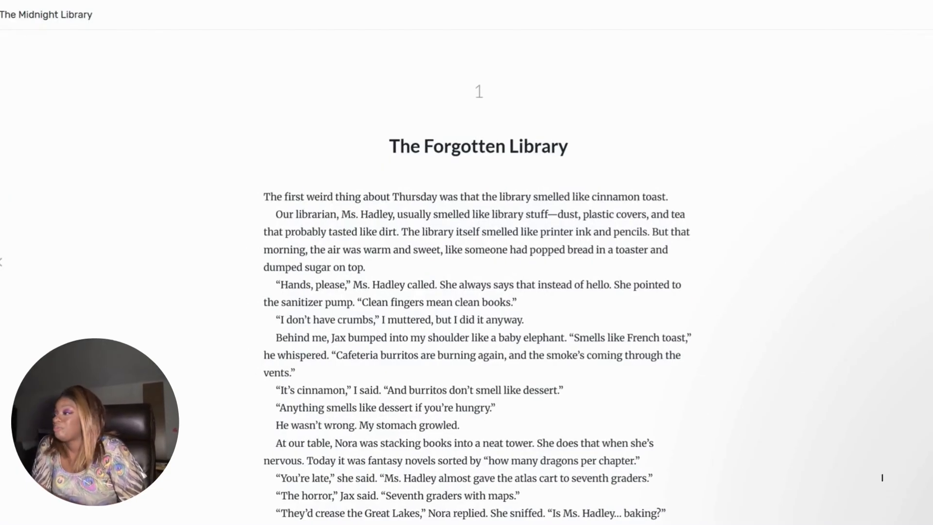
Look through the manuscript's goals and insights, suggestions, writing timeline and find-and-replace tools, then exit the history view and collapse the side tools.
click(895, 15)
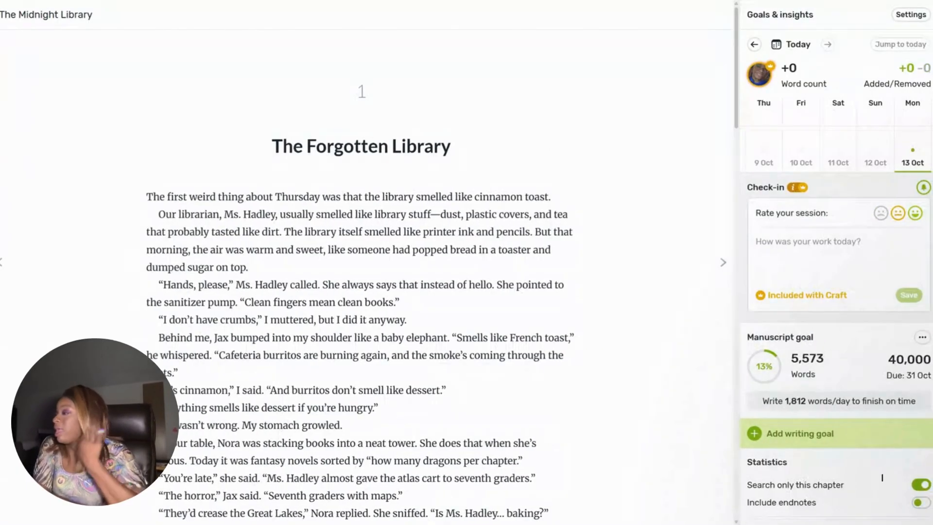
scroll(882, 478, down, 5)
click(932, 73)
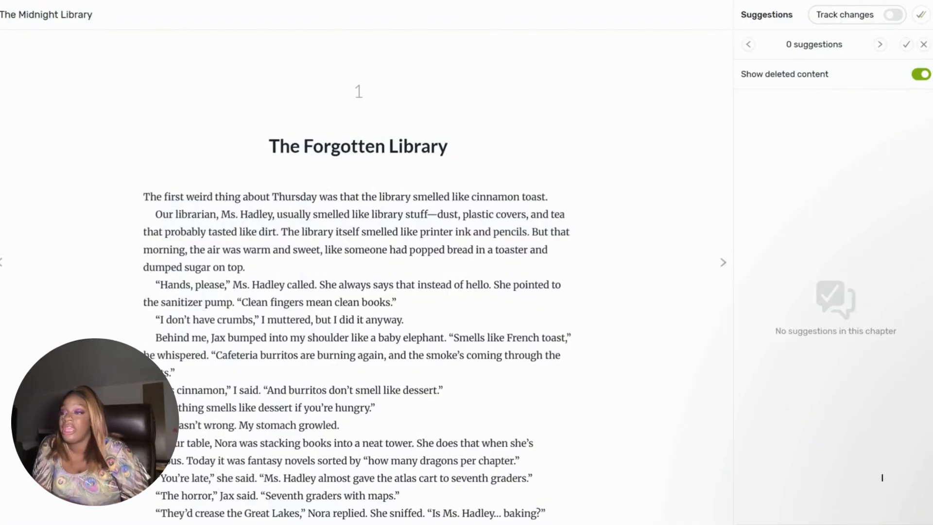
click(932, 103)
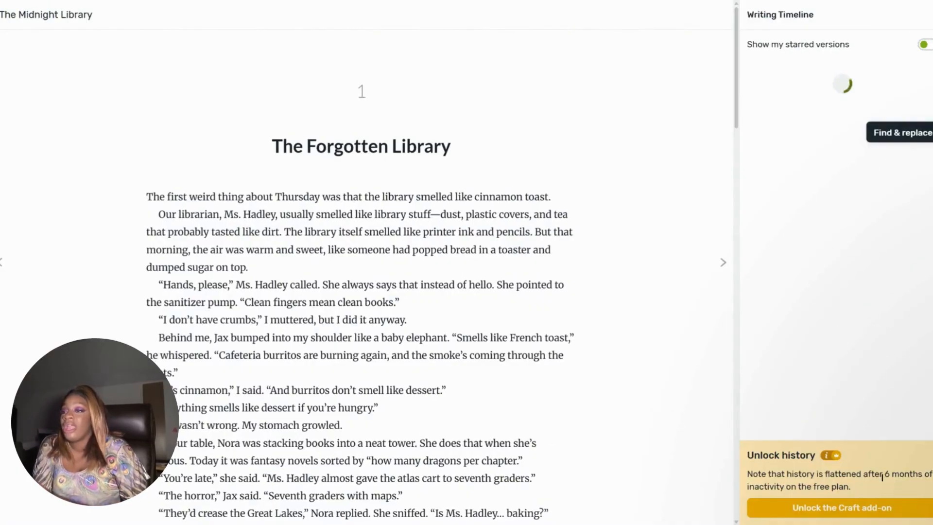
click(932, 132)
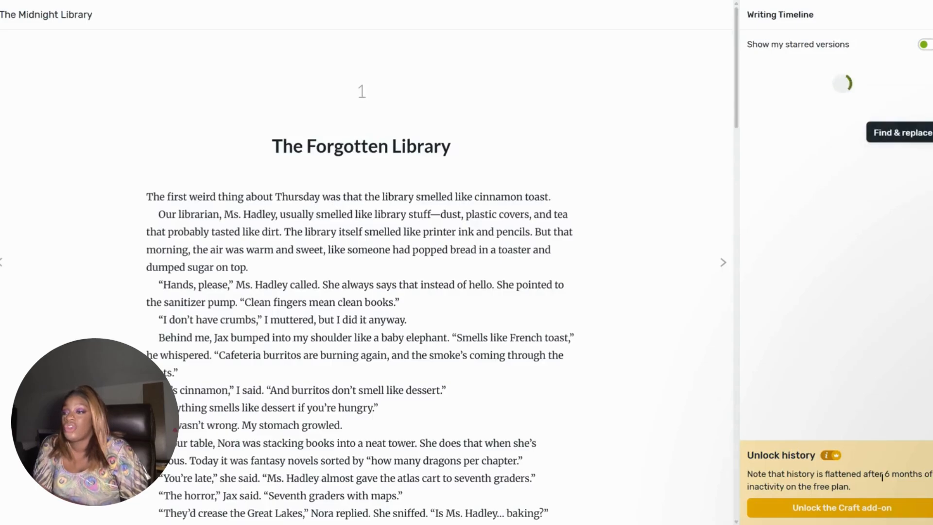
click(932, 132)
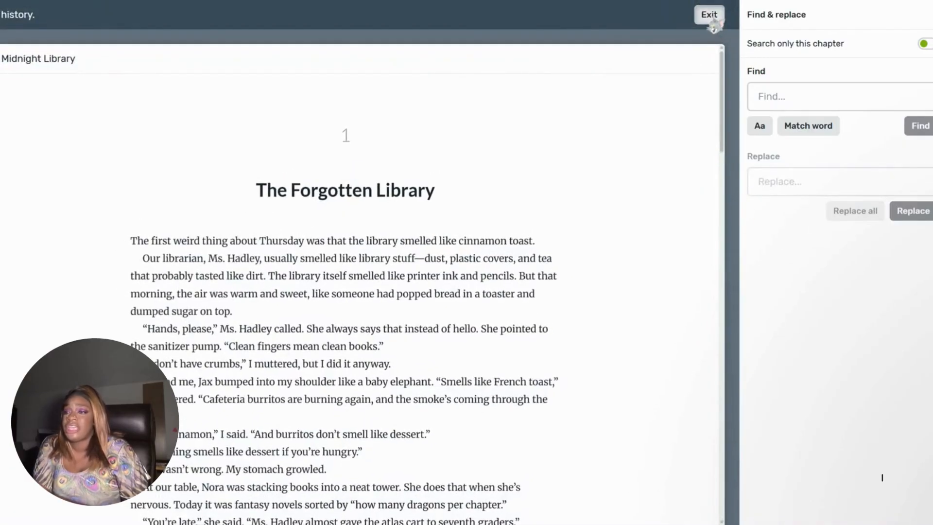
click(710, 13)
click(722, 262)
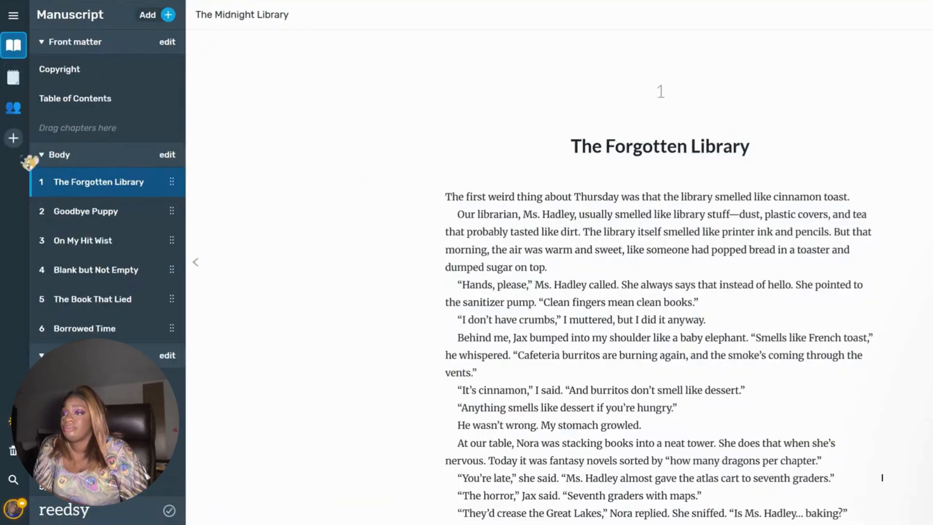
Open the book's planning board and read through the Chapter 1 outline note.
click(14, 79)
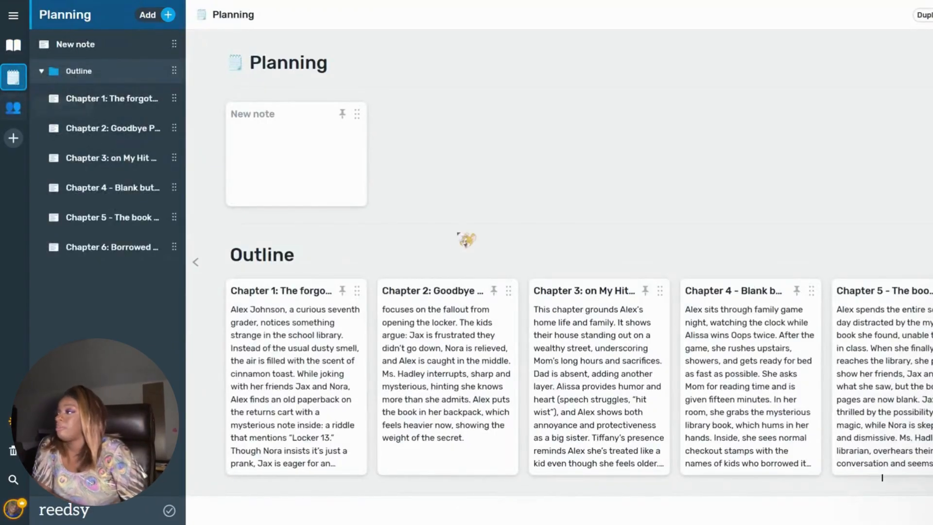
scroll(467, 239, down, 2)
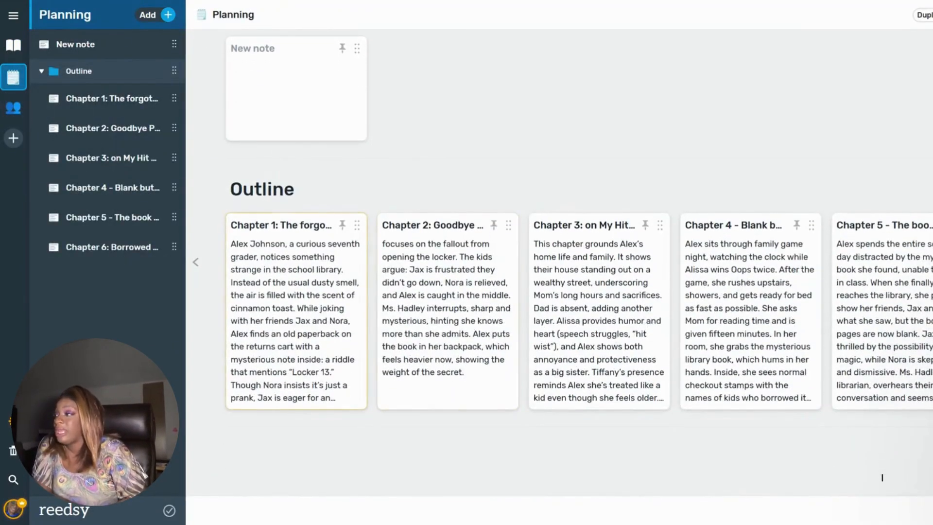
click(313, 334)
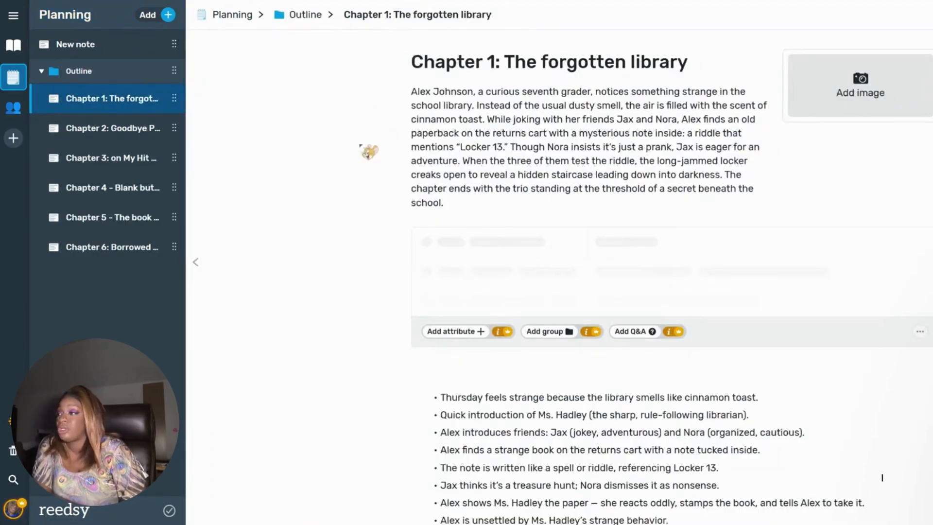
scroll(594, 217, down, 6)
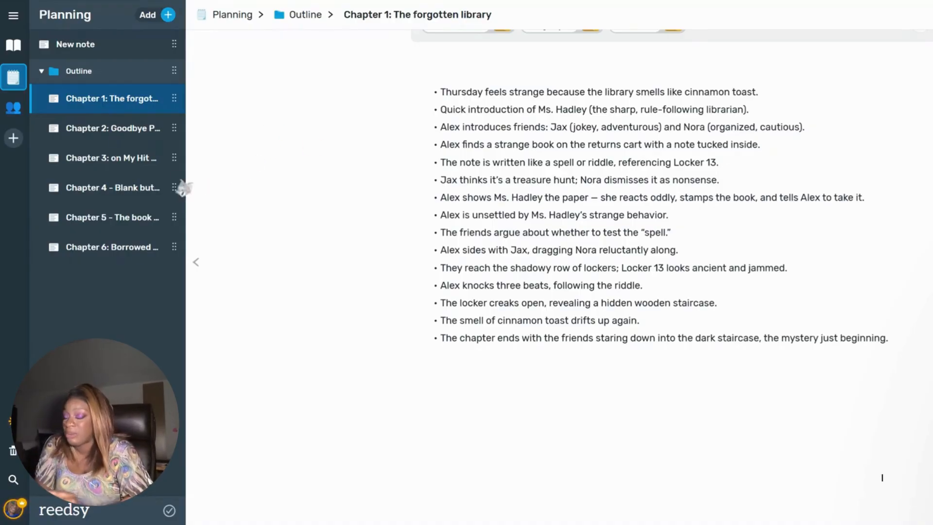
Review the outline notes for Chapter 2, Chapter 3 and Chapter 4.
click(122, 138)
scroll(217, 173, down, 5)
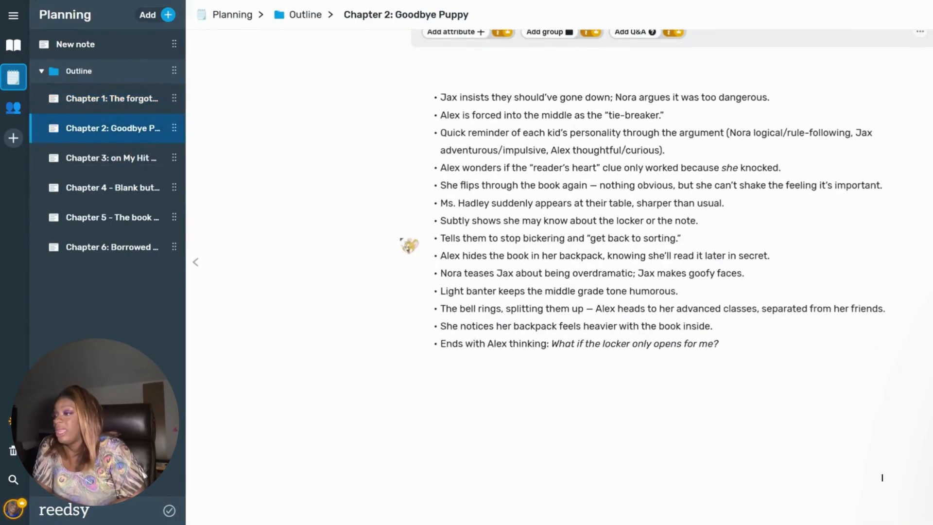
click(78, 163)
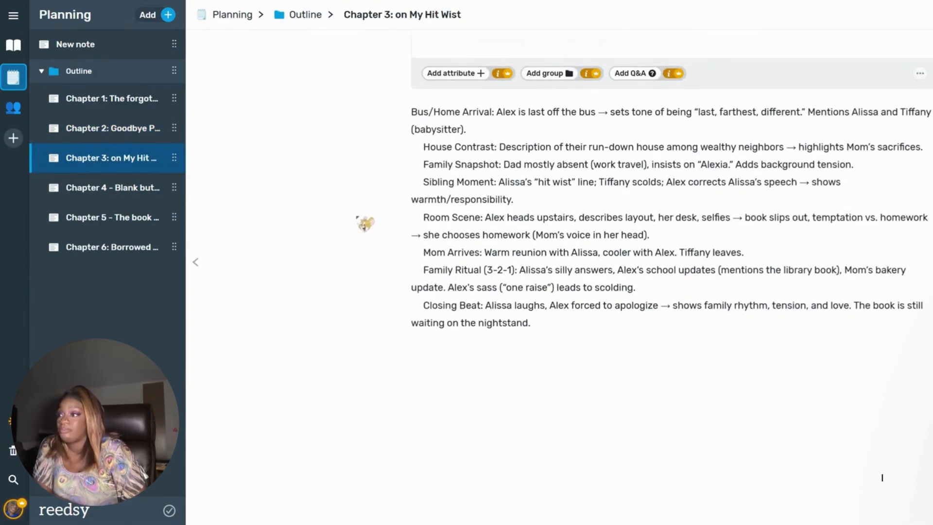
click(100, 191)
scroll(360, 259, down, 6)
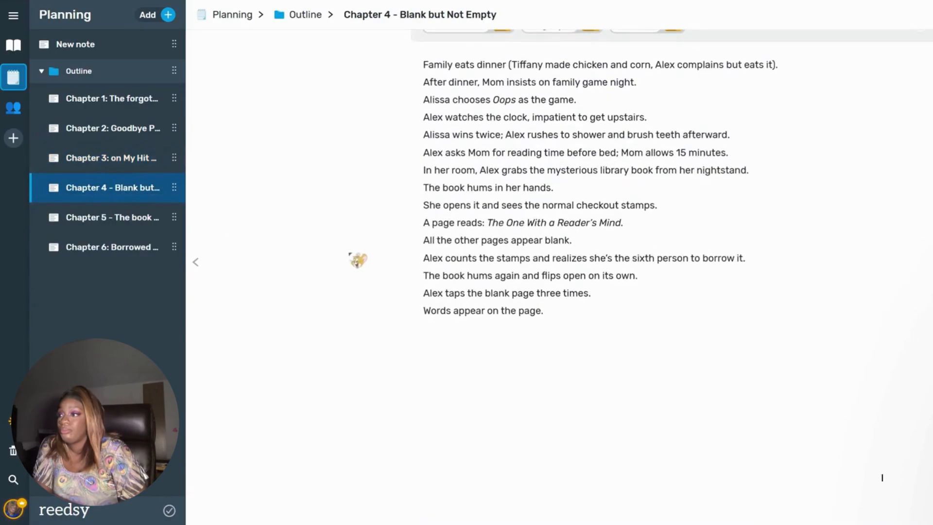
Examine the grouped bullet points in the Chapter 5 outline note, The book that lied.
click(121, 220)
scroll(452, 294, down, 2)
scroll(452, 293, down, 8)
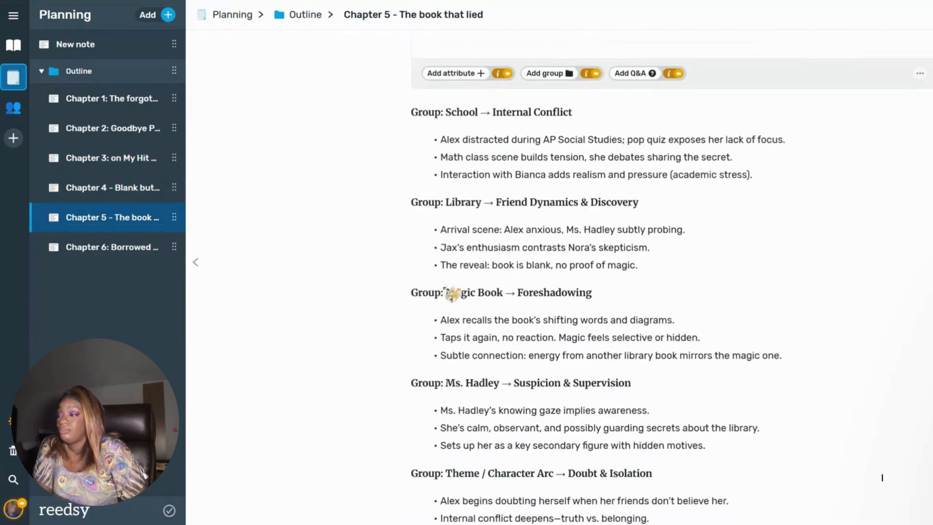
scroll(452, 293, up, 2)
scroll(882, 478, up, 3)
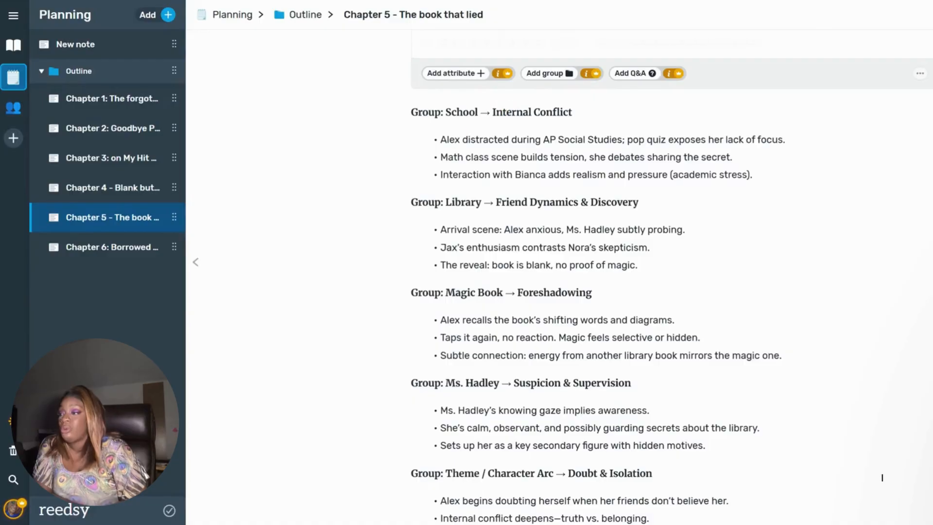
scroll(540, 219, down, 3)
Read through the Chapter 6 outline note, Borrowed Time, including its summary and themed sections.
click(111, 249)
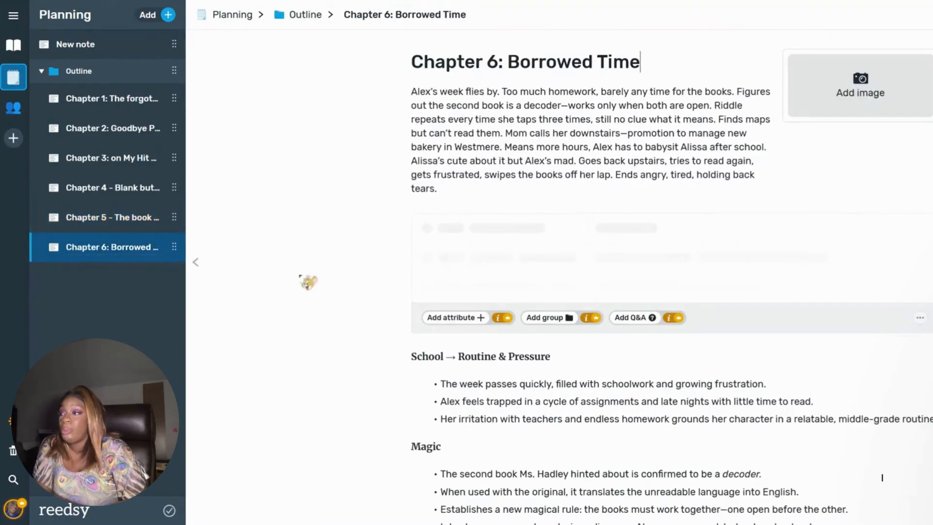
scroll(882, 478, down, 6)
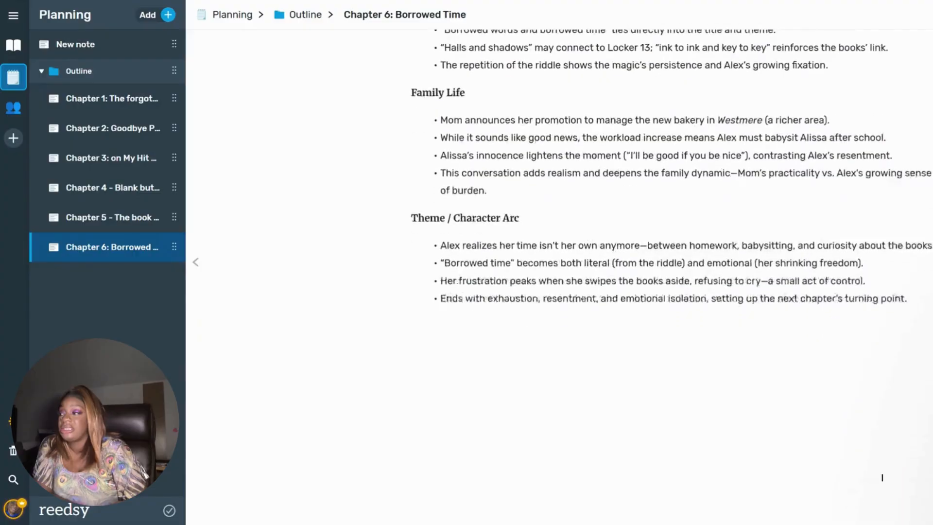
scroll(882, 477, up, 4)
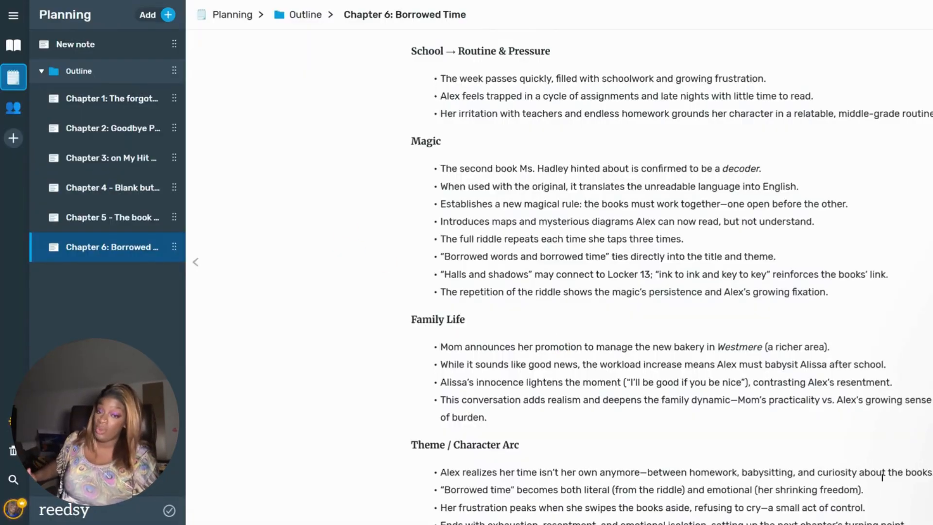
Revisit the Chapter 3 and Chapter 2 outline notes and compare their layout with the Chapter 6 note.
click(121, 158)
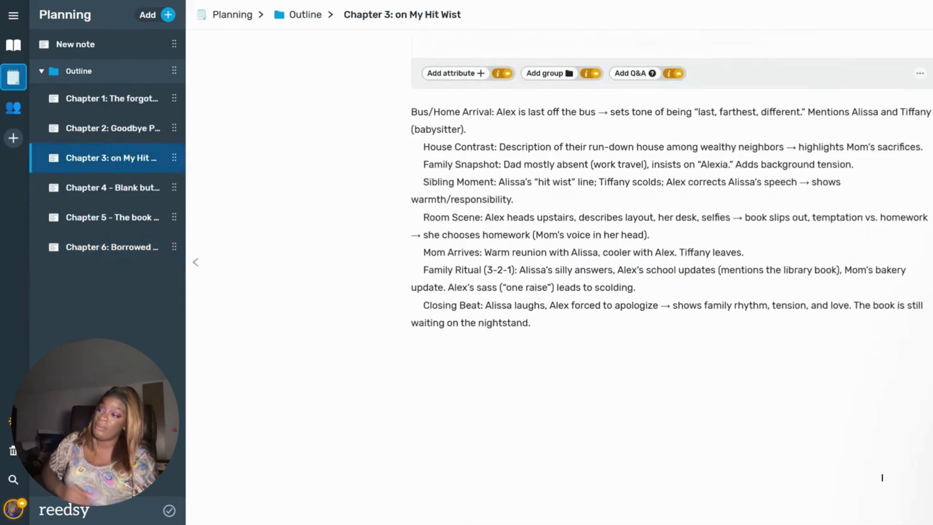
click(100, 128)
scroll(488, 267, down, 3)
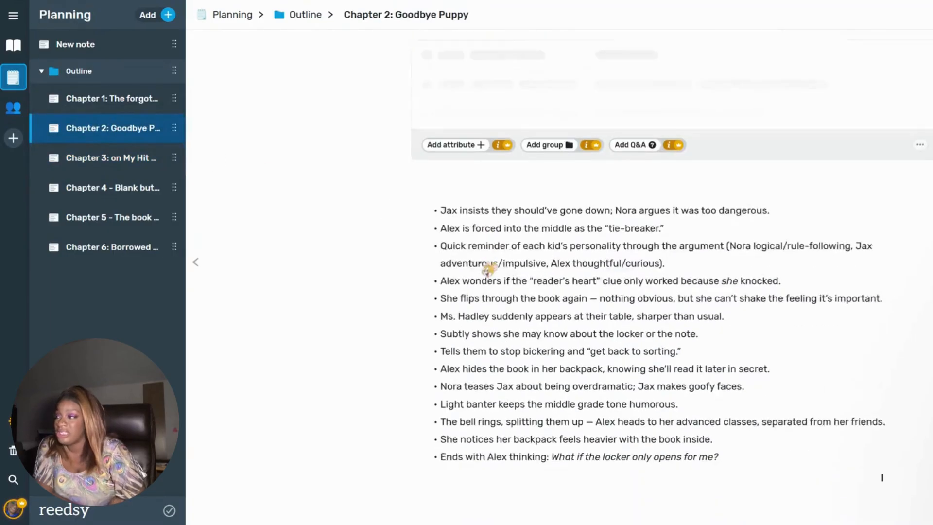
scroll(489, 268, down, 1)
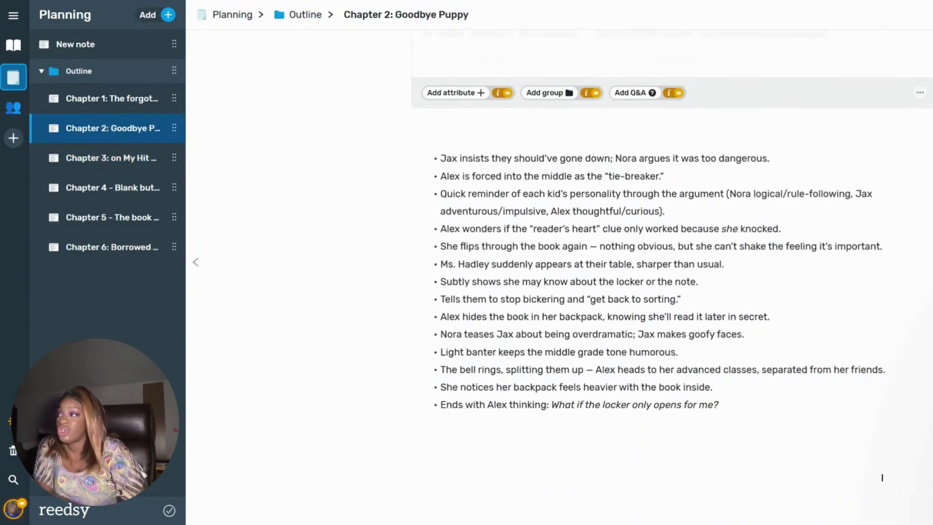
click(129, 250)
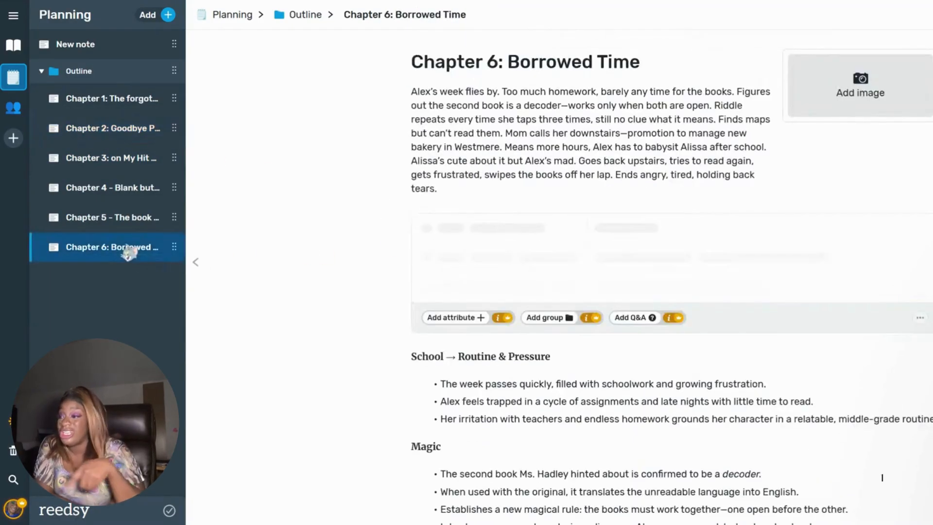
scroll(416, 293, down, 10)
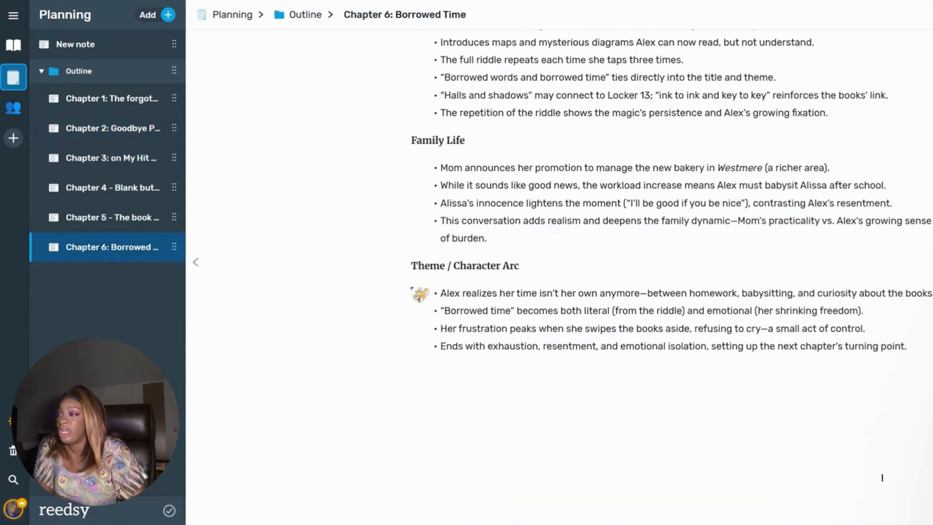
scroll(420, 294, up, 6)
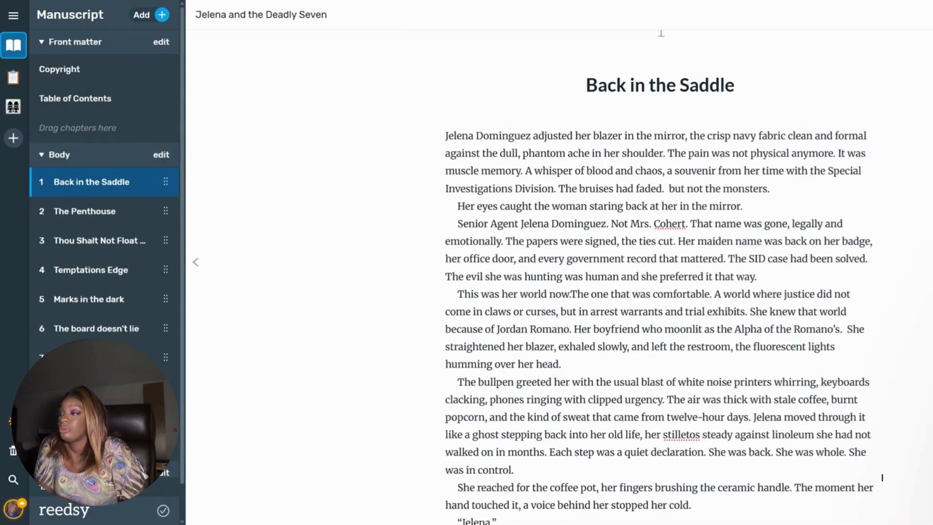
Skim the chapter Back in the Saddle in the manuscript Jelena and the Deadly Seven.
scroll(882, 477, down, 3)
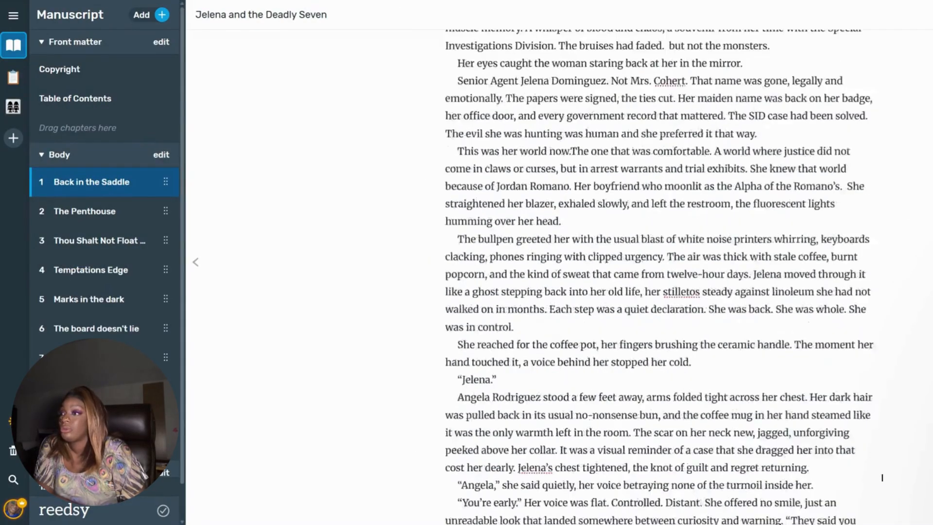
scroll(882, 478, up, 5)
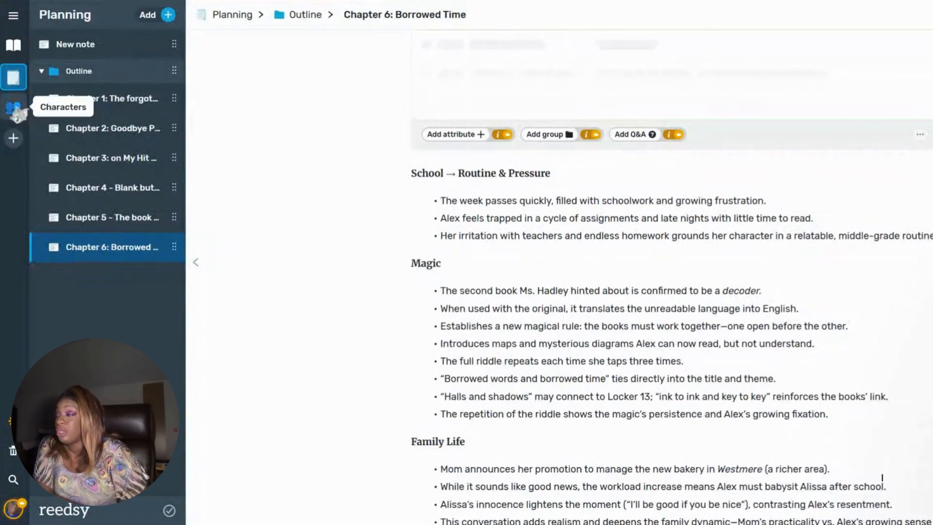
View The Midnight Library's character board and read the profiles of the first two characters and the librarian.
click(13, 106)
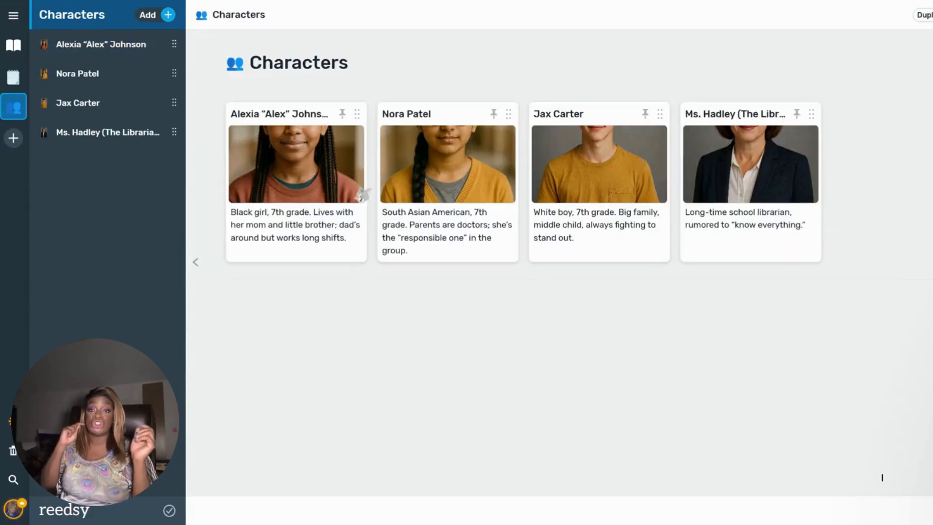
click(290, 148)
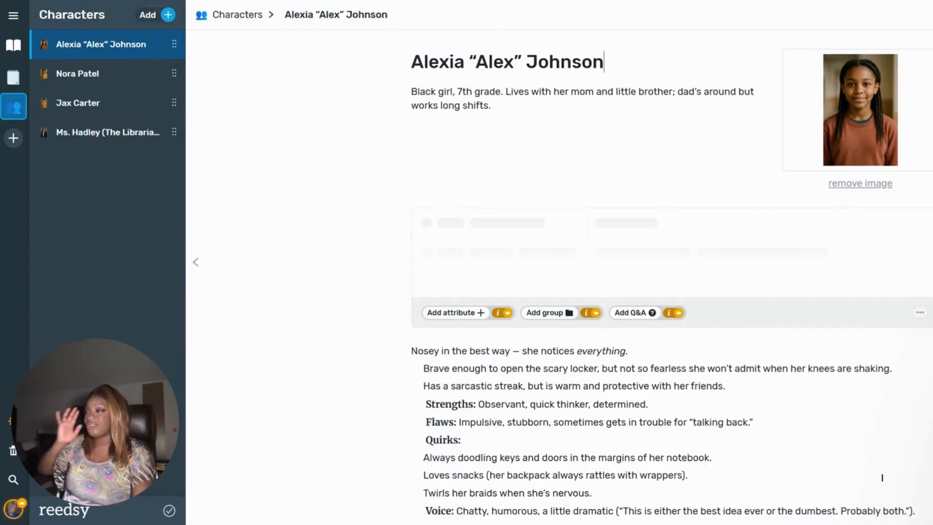
scroll(882, 477, down, 5)
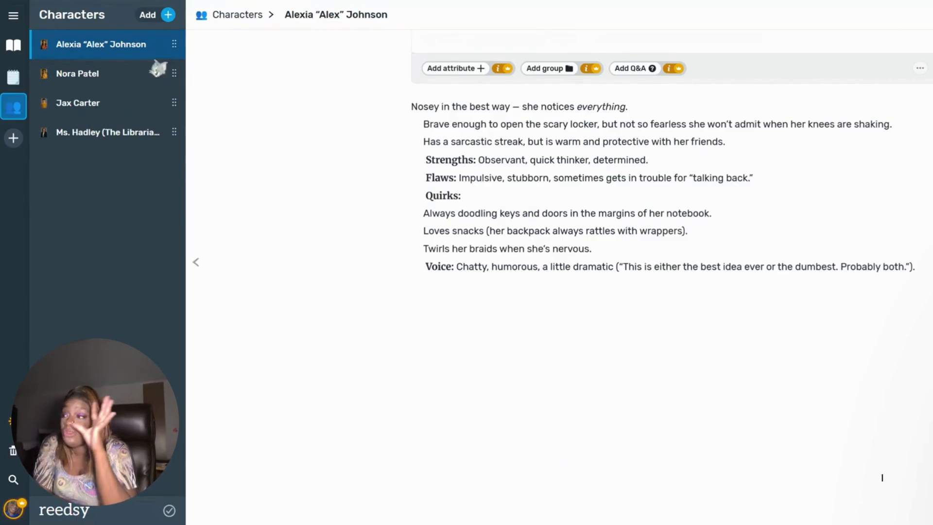
click(115, 78)
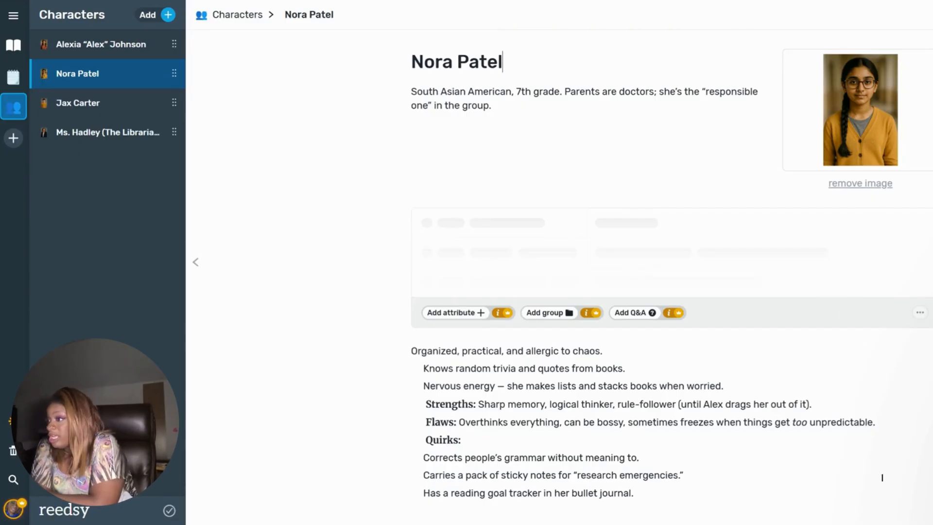
scroll(882, 477, down, 3)
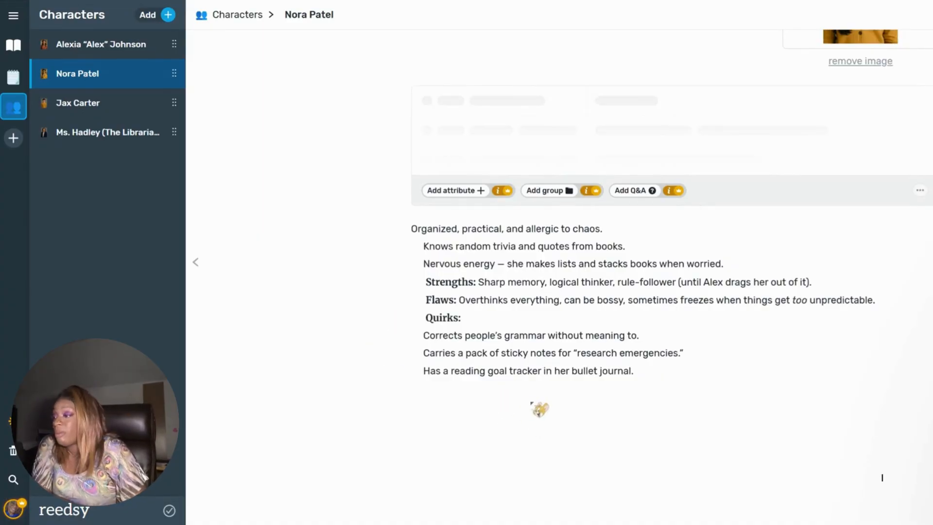
click(141, 138)
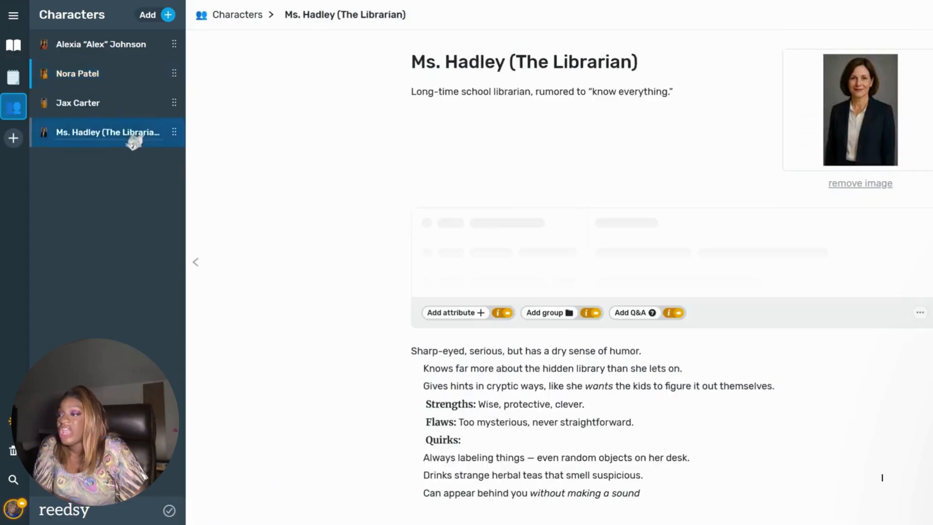
Read the third character's profile and the librarian's profile in The Midnight Library, including their strengths, flaws and quirks.
click(78, 104)
scroll(385, 289, down, 3)
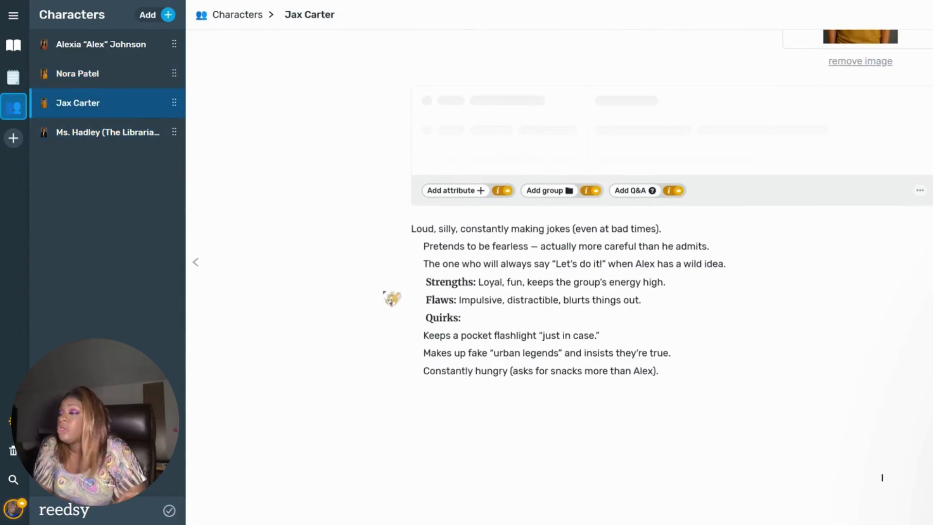
scroll(384, 294, up, 3)
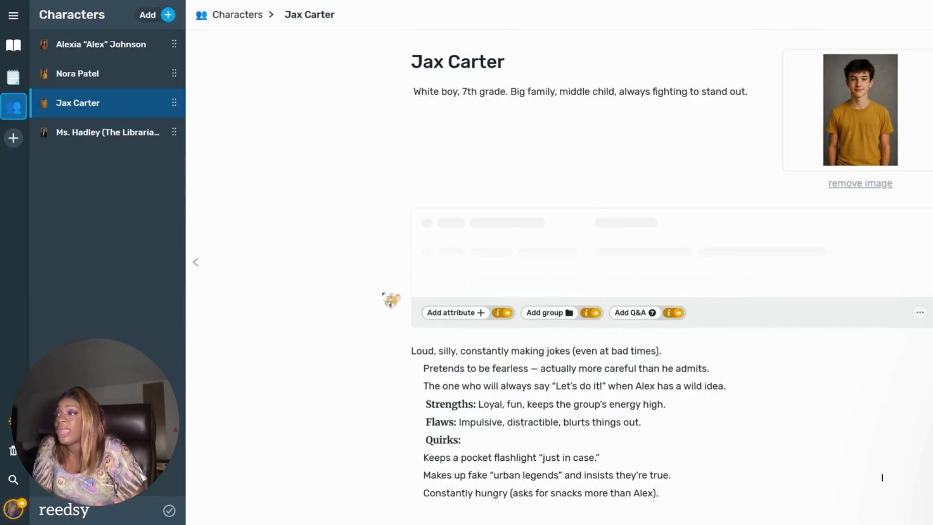
click(106, 131)
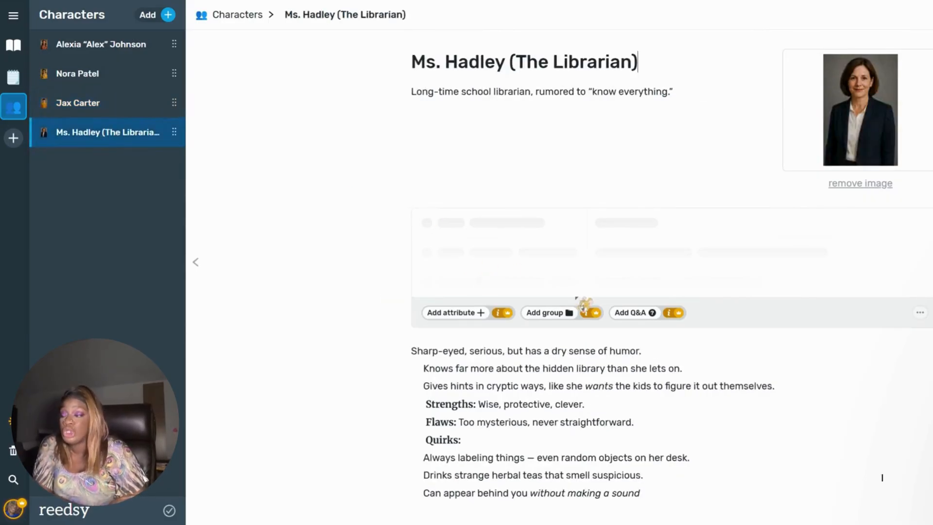
scroll(577, 298, down, 2)
scroll(578, 298, up, 2)
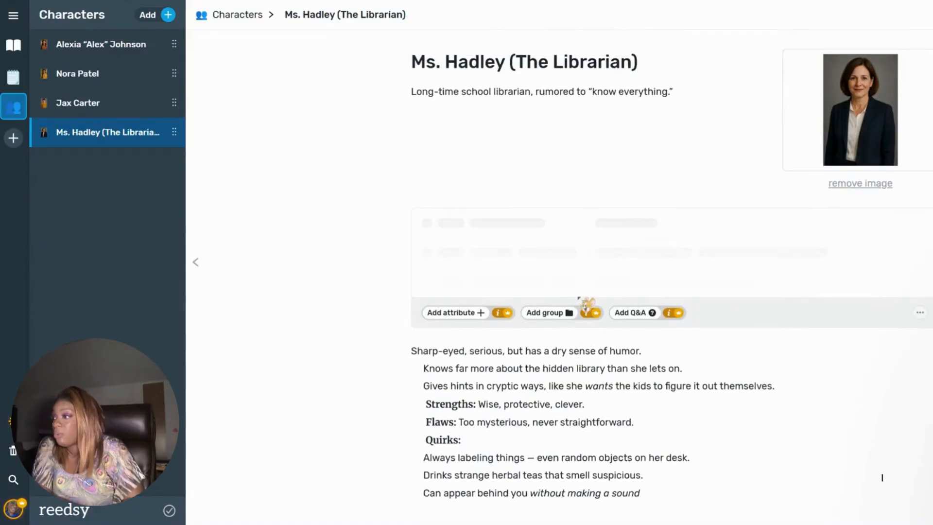
scroll(585, 303, down, 2)
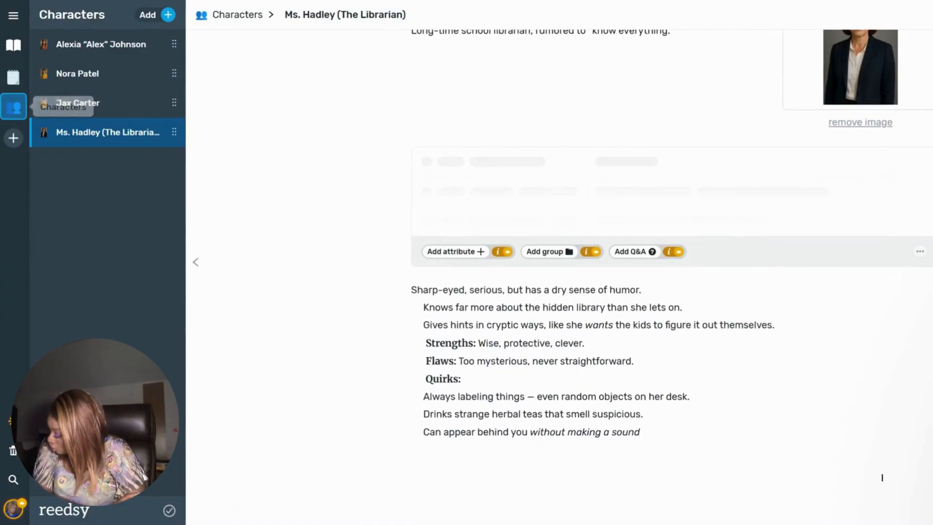
Skim the chapters Thou Shalt Not Float Face Down and Temptations Edge in the manuscript Jelena and the Deadly Seven.
click(13, 46)
click(100, 212)
click(104, 241)
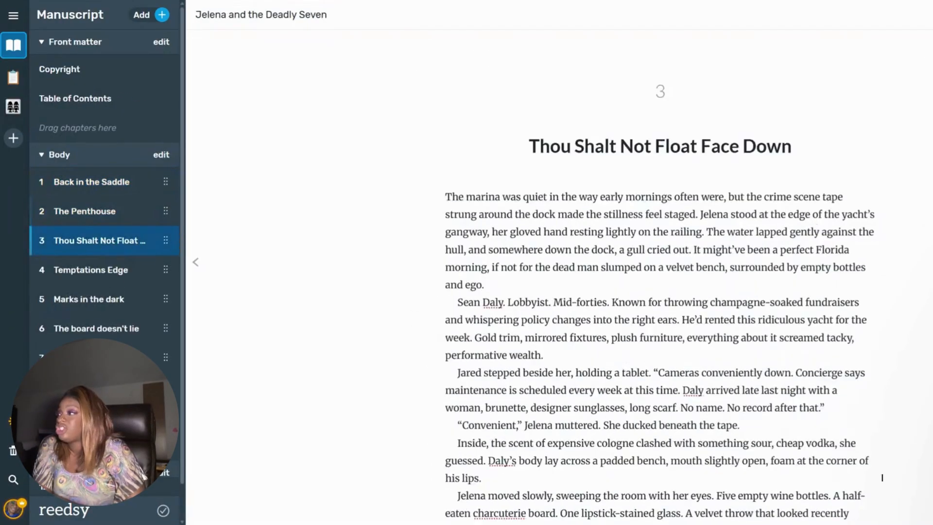
scroll(659, 277, down, 8)
scroll(659, 277, down, 12)
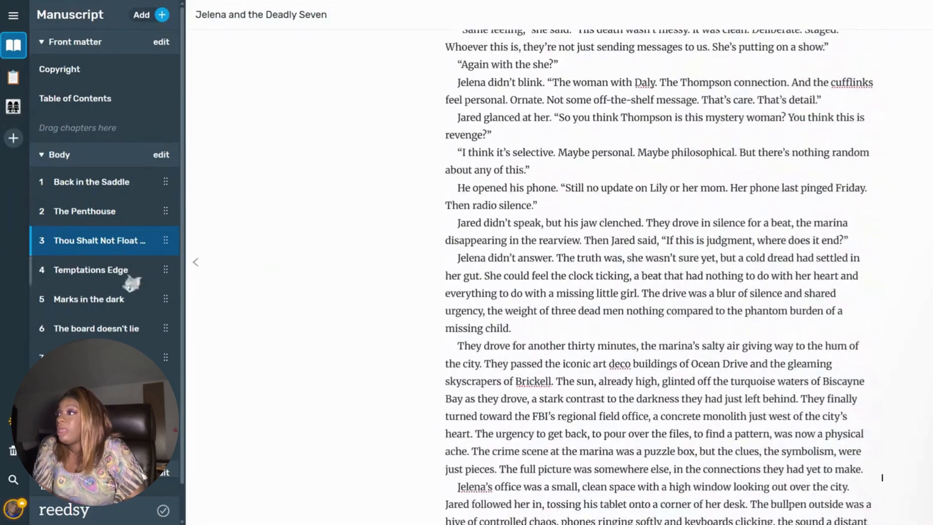
click(126, 271)
scroll(105, 272, down, 2)
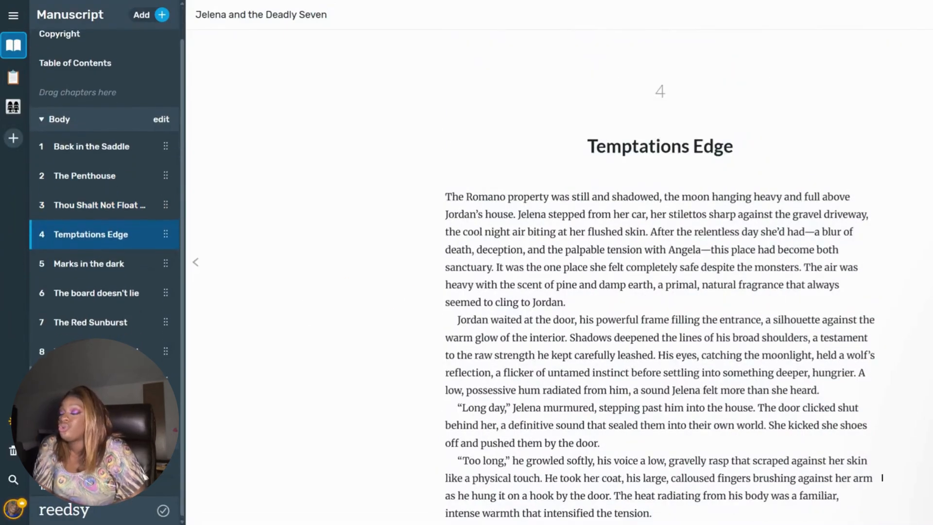
scroll(105, 272, up, 2)
Look over the Act I chapter cards on the Planning board of Jelena and the Deadly Seven.
click(14, 76)
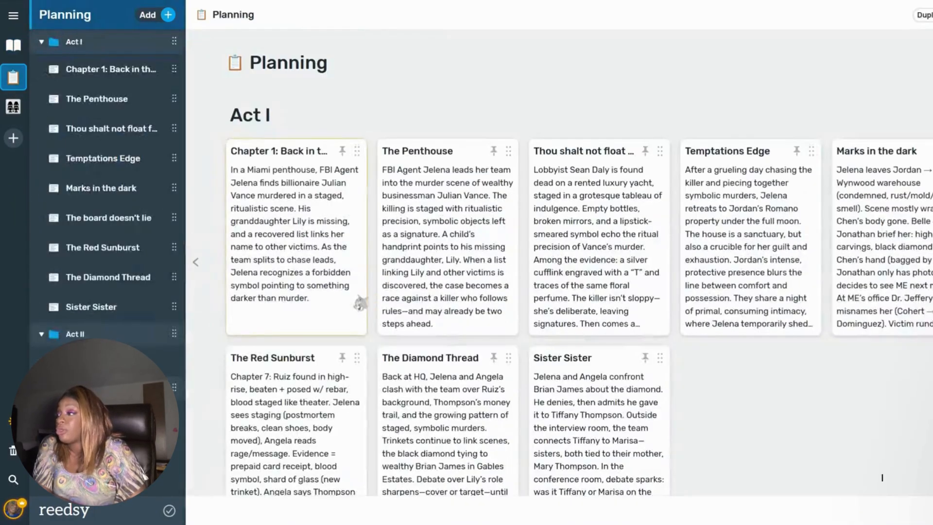
scroll(606, 406, up, 1)
scroll(605, 406, down, 7)
scroll(605, 406, up, 8)
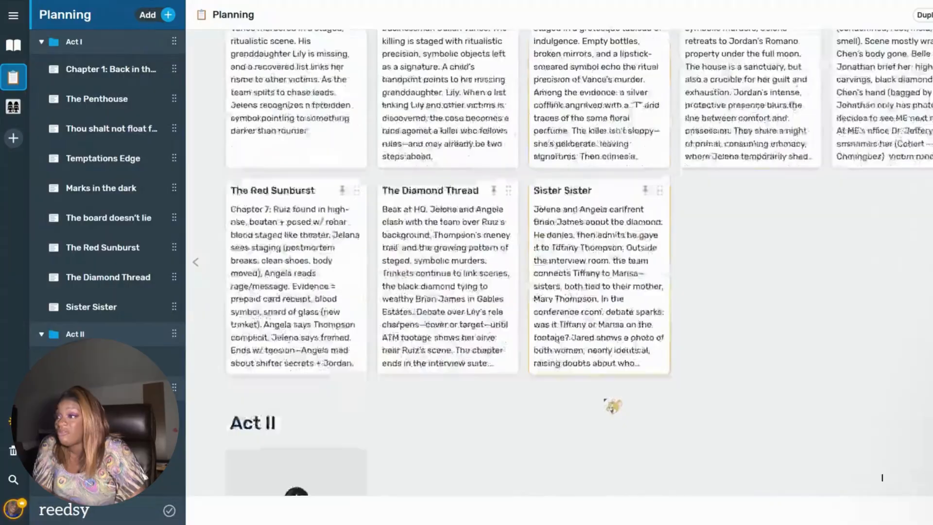
scroll(882, 477, down, 1)
Read through The Penthouse outline note in Act I, from its summary and Scene Setting to Critical Evidence.
click(462, 196)
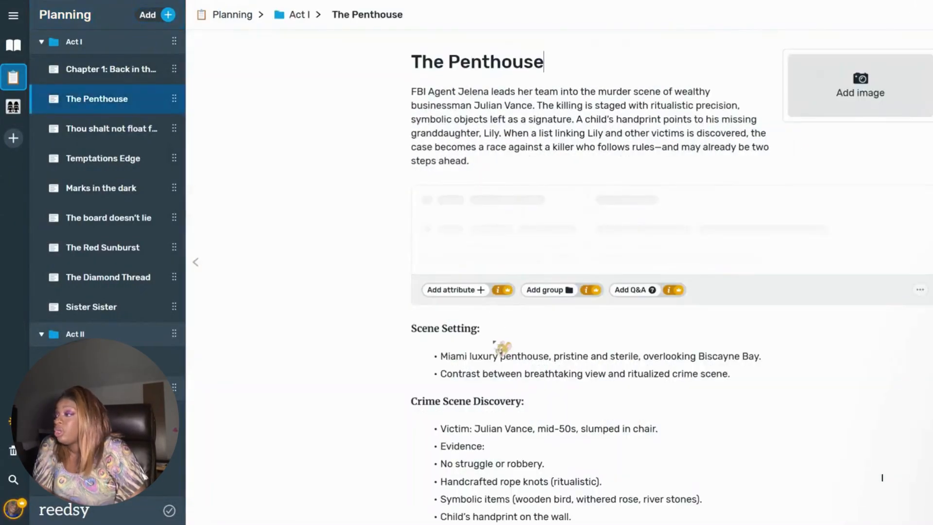
scroll(500, 349, down, 5)
scroll(671, 253, down, 4)
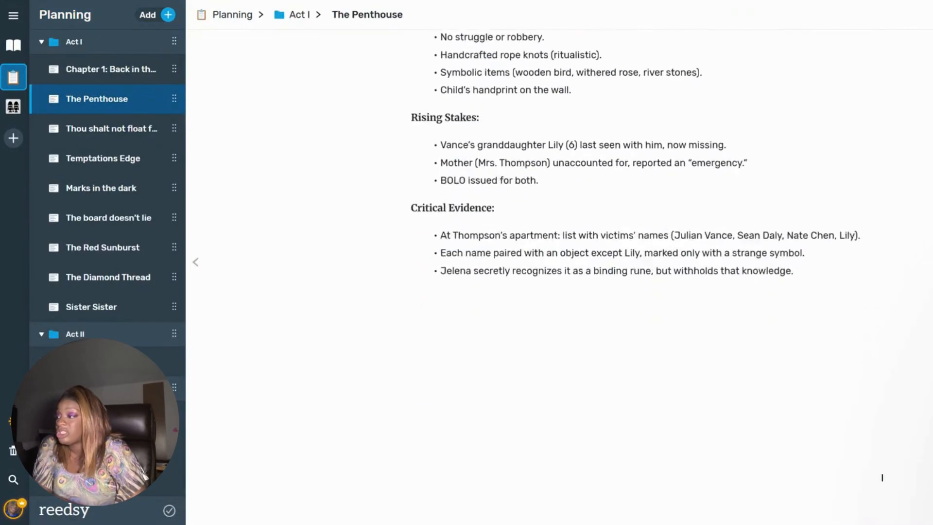
scroll(670, 253, up, 4)
scroll(426, 285, up, 3)
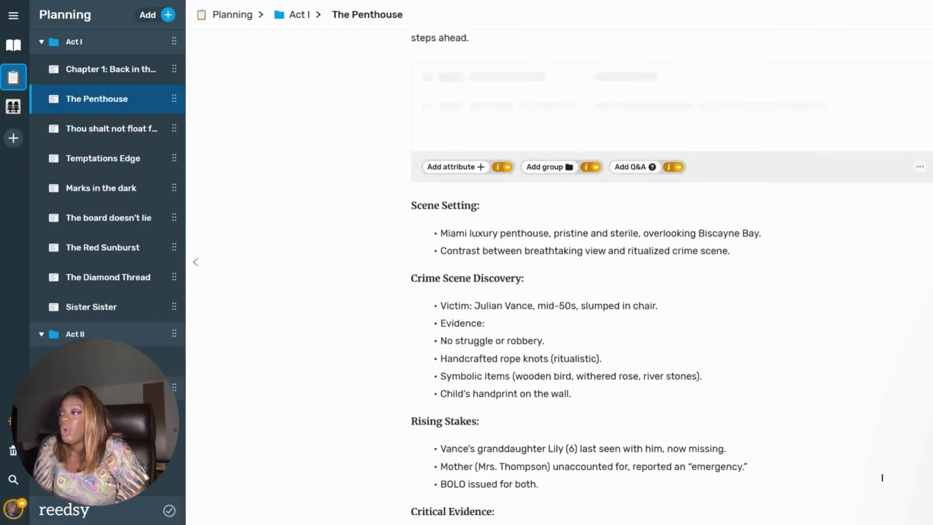
scroll(564, 322, down, 4)
scroll(564, 321, up, 2)
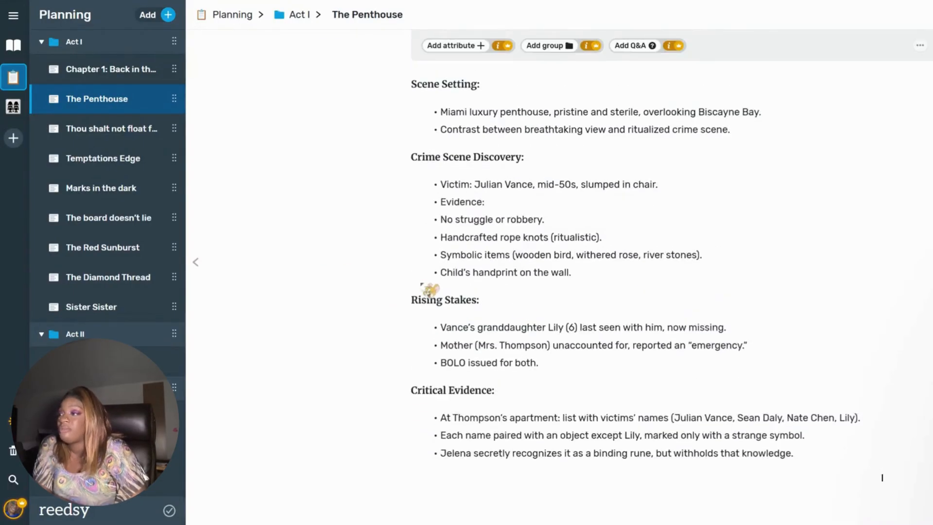
scroll(434, 291, up, 3)
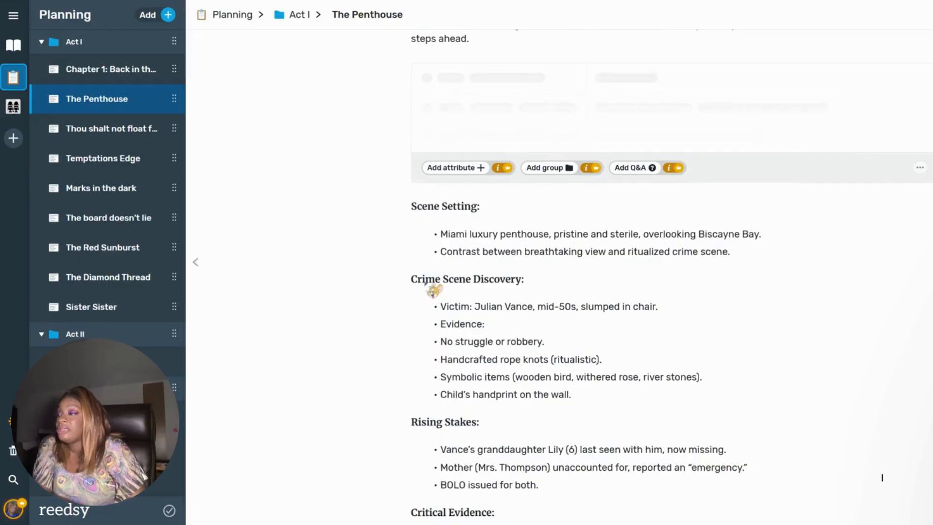
scroll(591, 308, up, 1)
scroll(591, 308, down, 3)
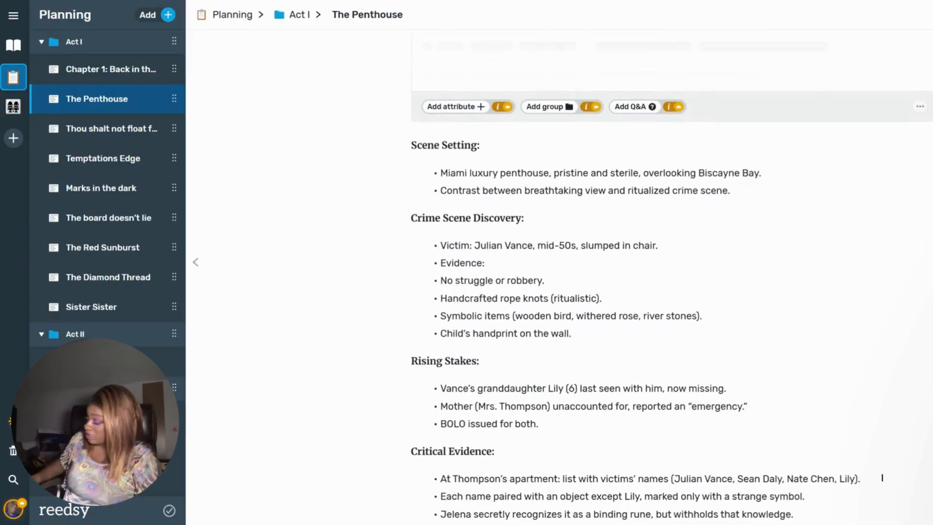
scroll(882, 477, down, 1)
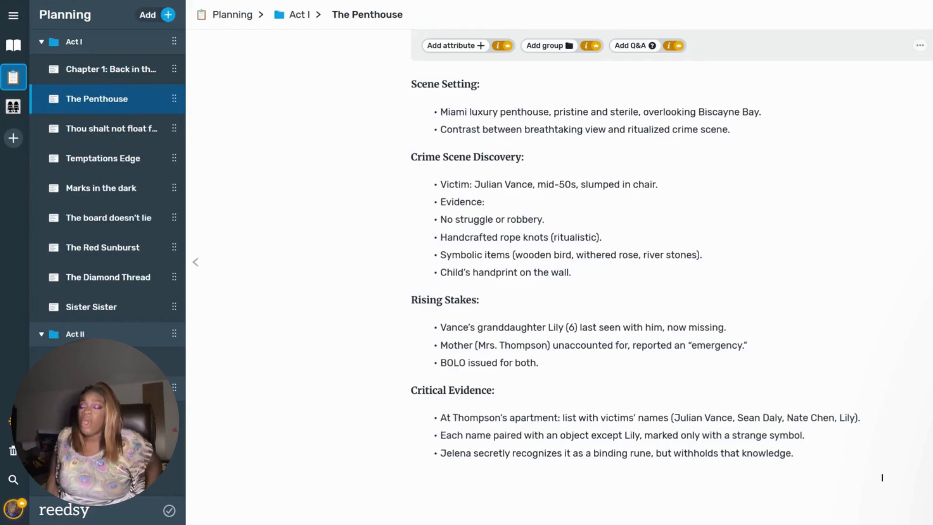
Read through the Marks in the dark outline note, from its summary and Setting to the Cliff-hanger / Transition section.
click(100, 187)
scroll(882, 478, down, 5)
scroll(882, 478, up, 5)
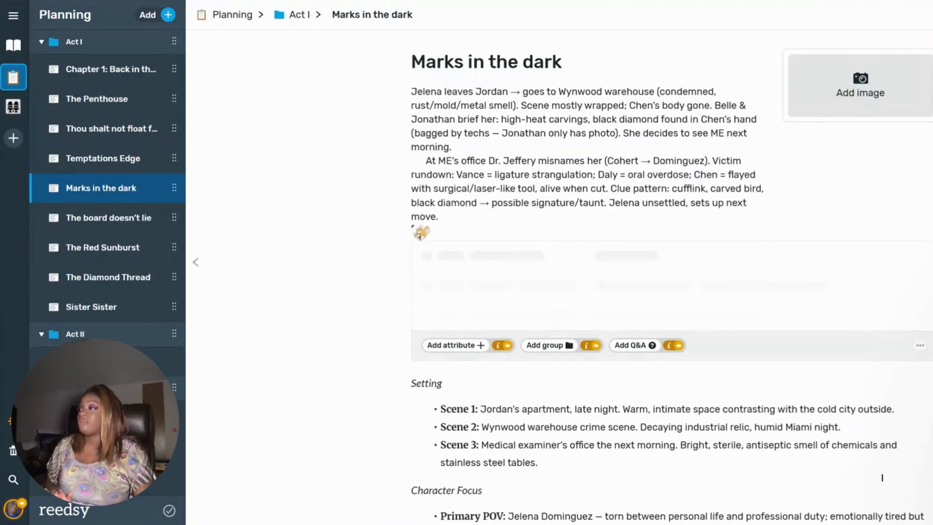
scroll(882, 478, down, 5)
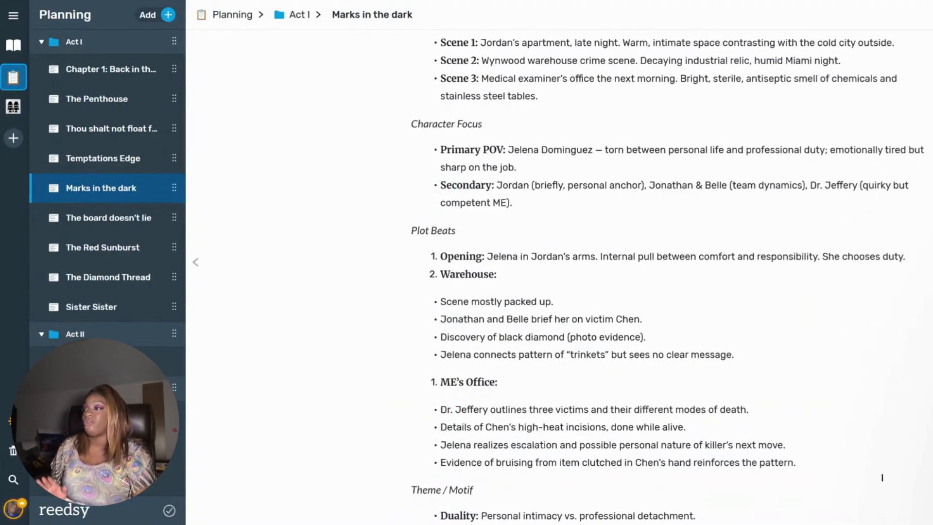
scroll(883, 478, up, 1)
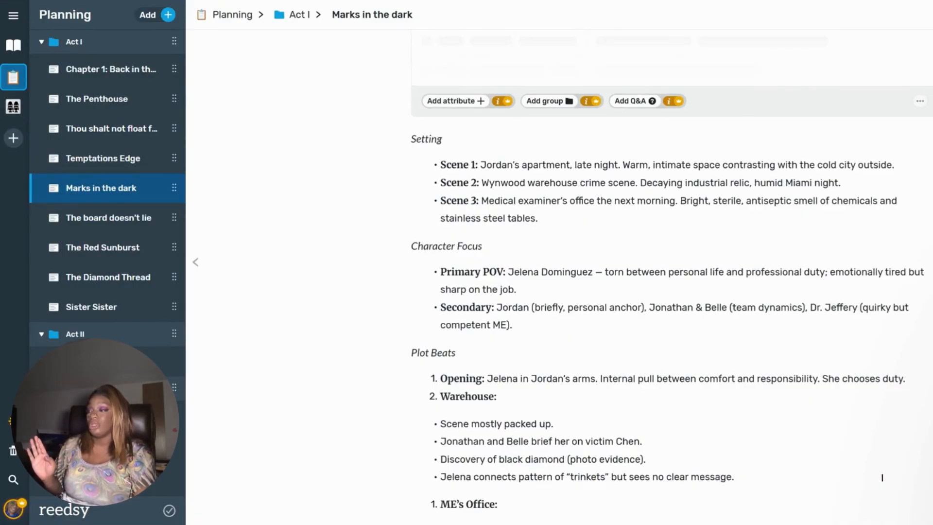
scroll(882, 478, down, 1)
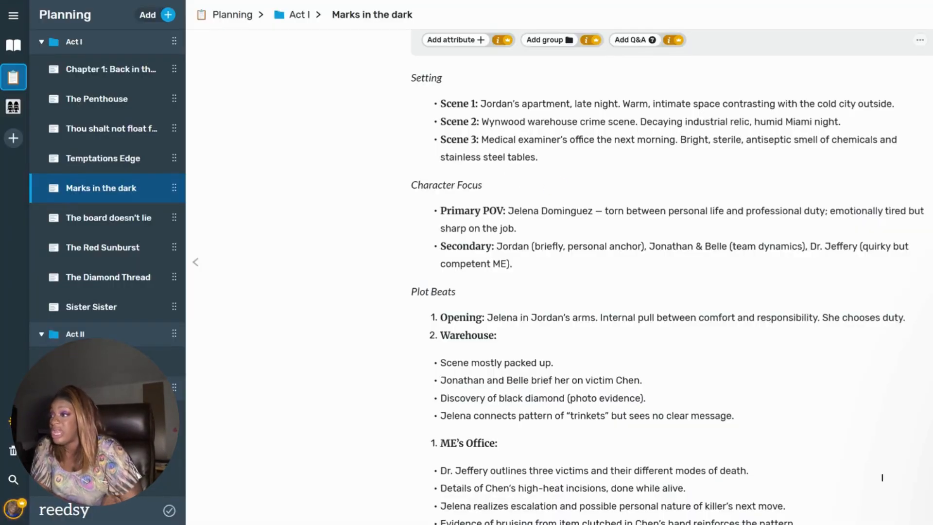
scroll(882, 478, down, 6)
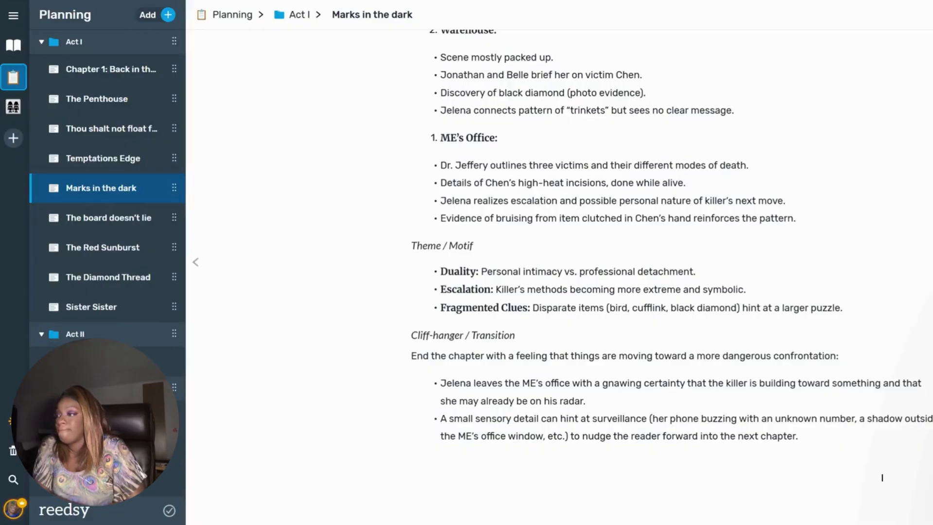
Examine the Character Profile board, including the Victims table and the Dating, Best Friend and supernatural-knowledge columns.
click(13, 106)
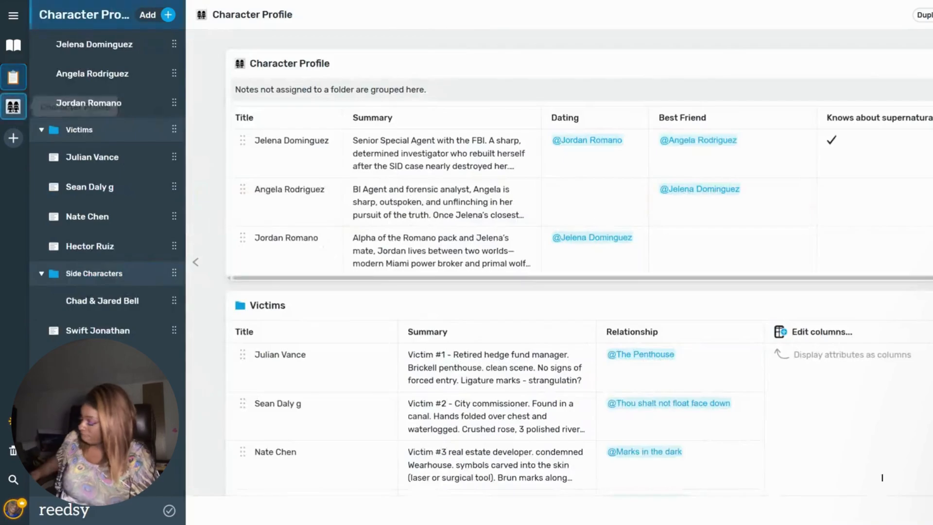
scroll(452, 394, down, 1)
scroll(452, 394, up, 1)
scroll(452, 394, down, 1)
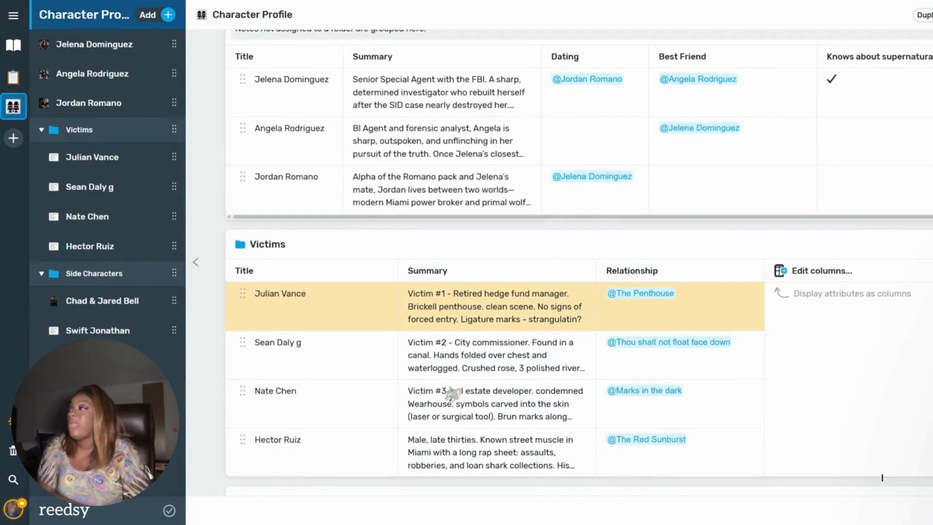
scroll(452, 393, up, 1)
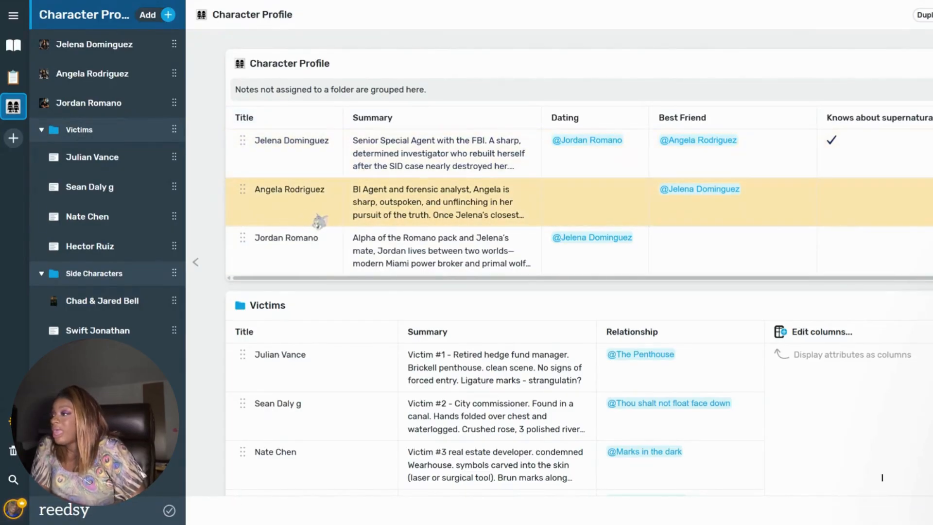
scroll(292, 253, down, 1)
scroll(307, 242, up, 1)
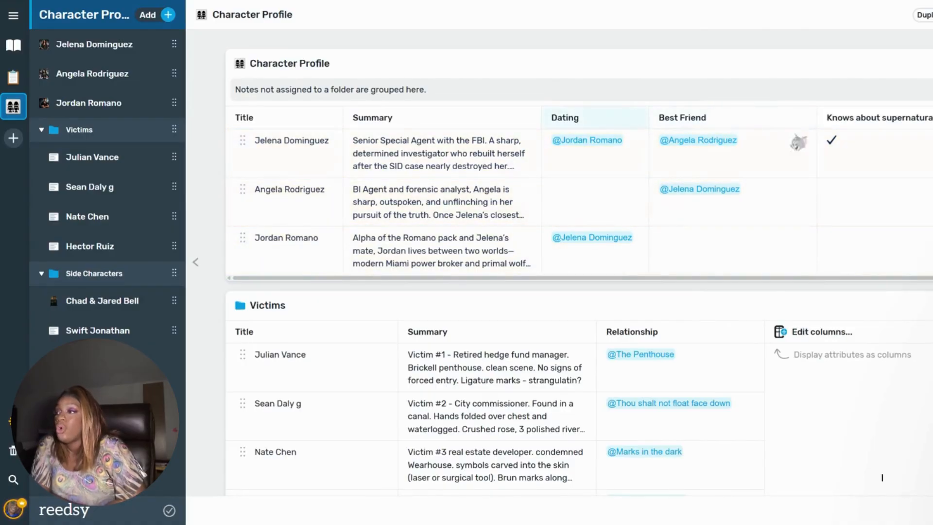
scroll(904, 284, right, 5)
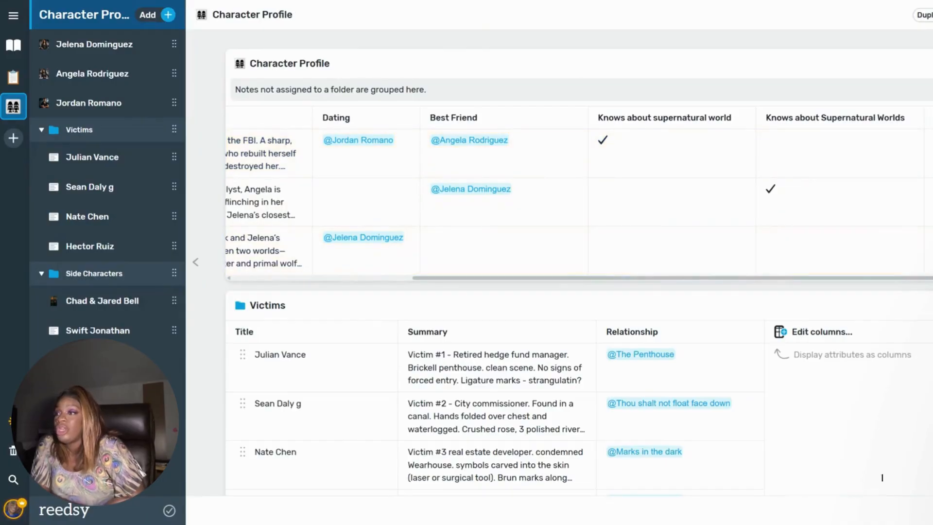
scroll(578, 204, left, 5)
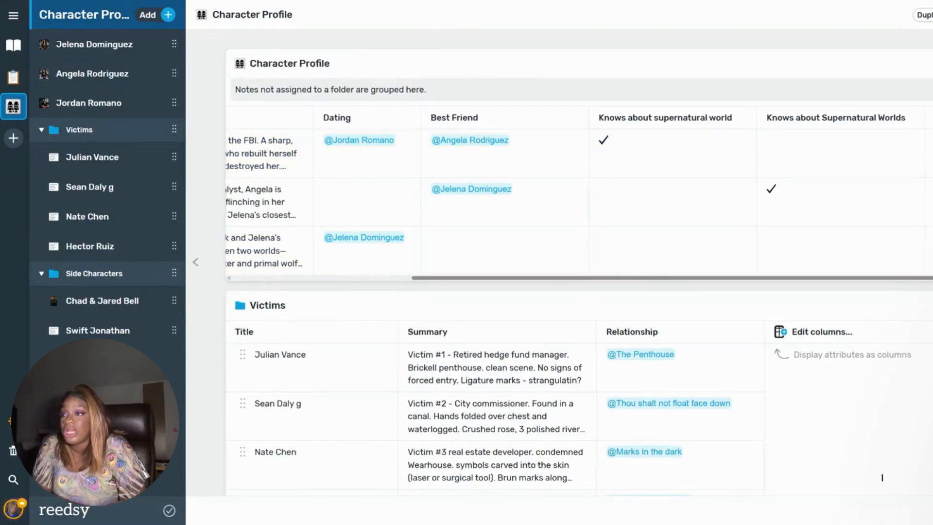
Read the FBI Senior Special Agent's character profile, covering her attributes, Basic Info, Appearance, Personality and Background sections.
click(302, 156)
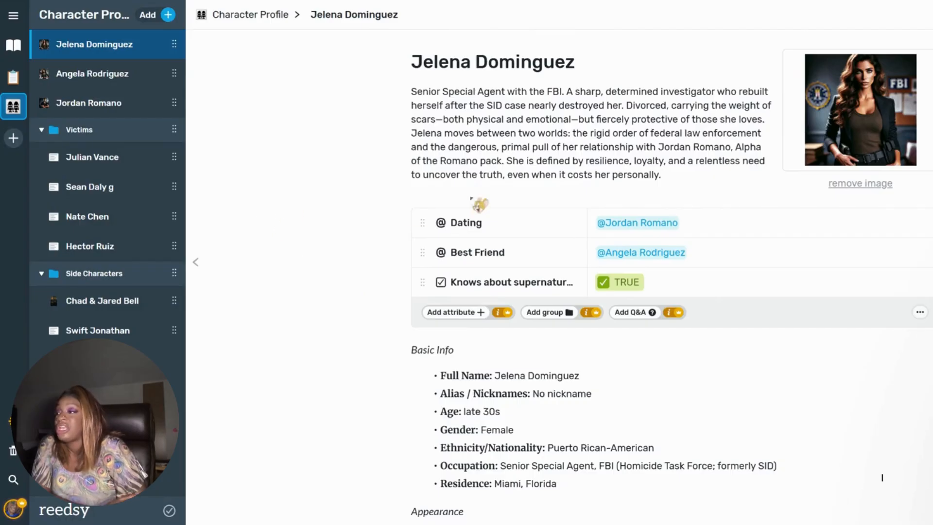
scroll(627, 181, down, 1)
scroll(882, 478, down, 5)
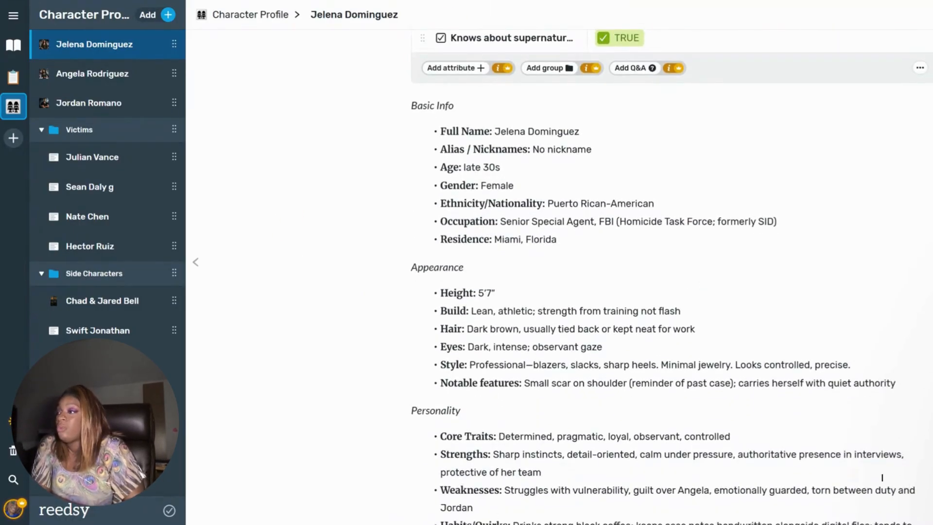
scroll(882, 478, down, 5)
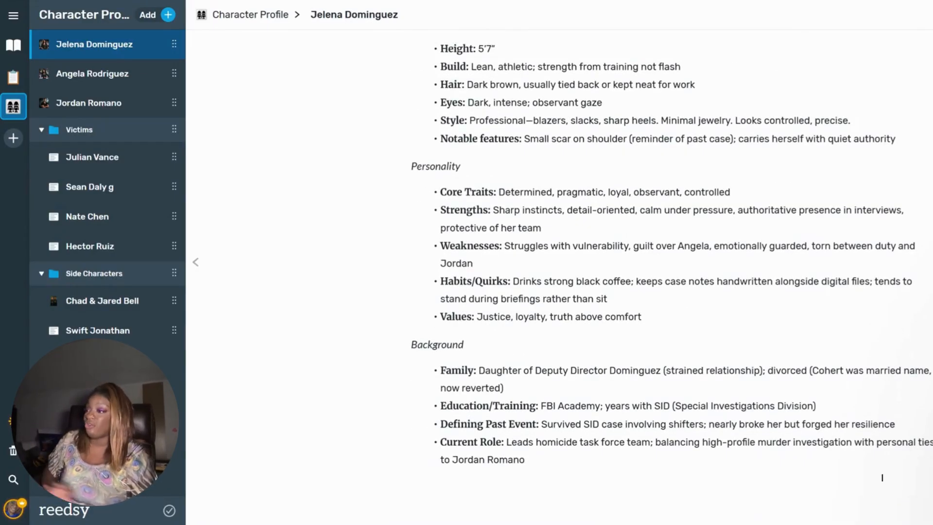
scroll(882, 478, down, 3)
scroll(882, 478, up, 9)
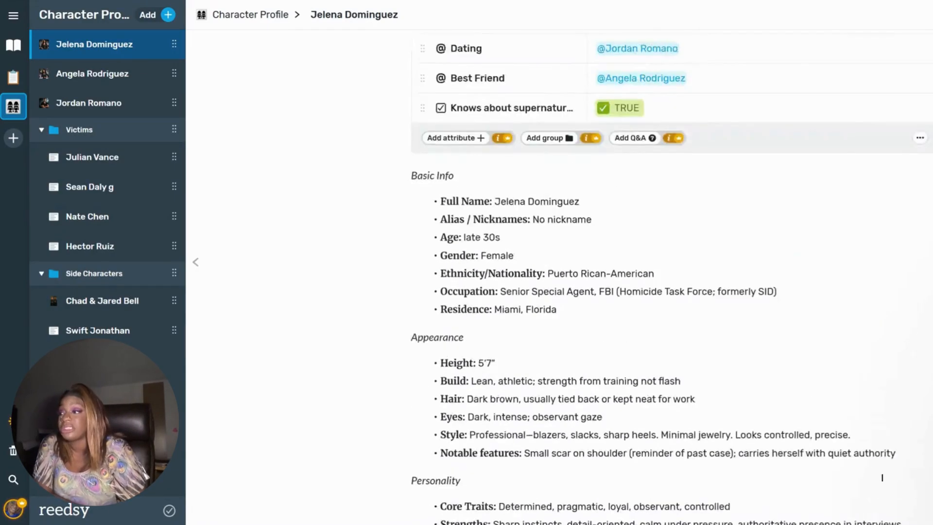
scroll(882, 478, up, 7)
scroll(882, 478, down, 10)
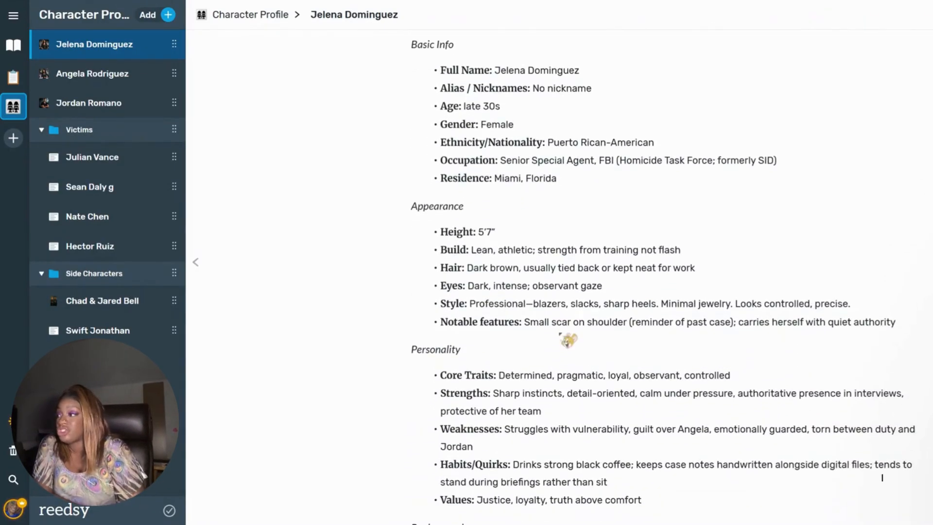
scroll(882, 478, down, 5)
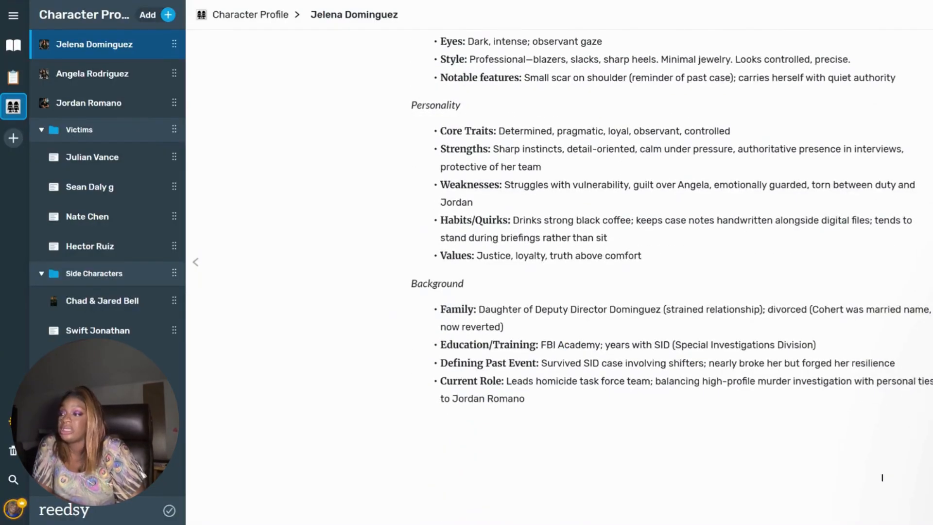
scroll(882, 478, up, 5)
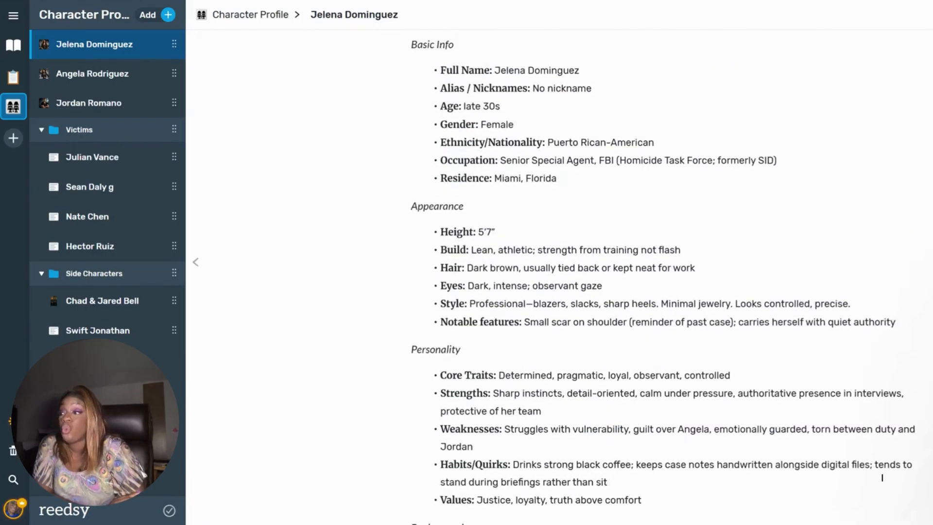
scroll(882, 478, down, 1)
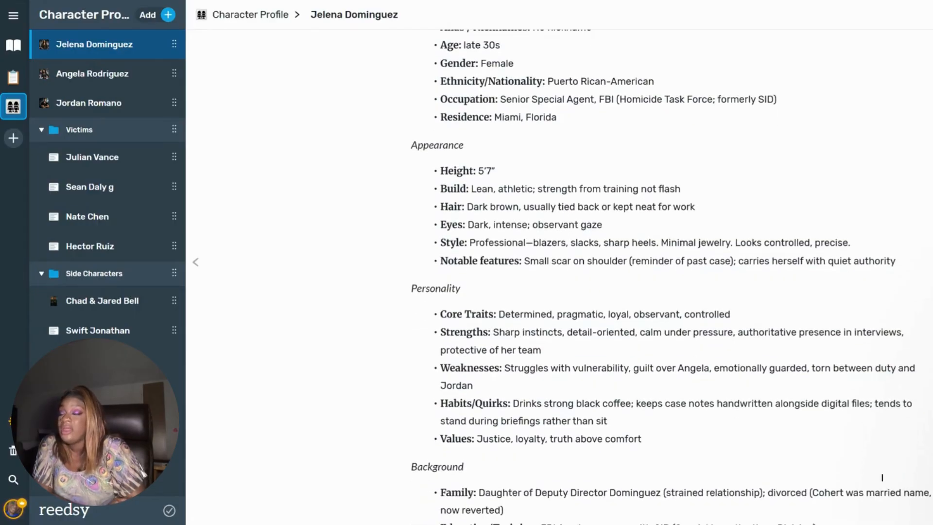
scroll(882, 477, down, 2)
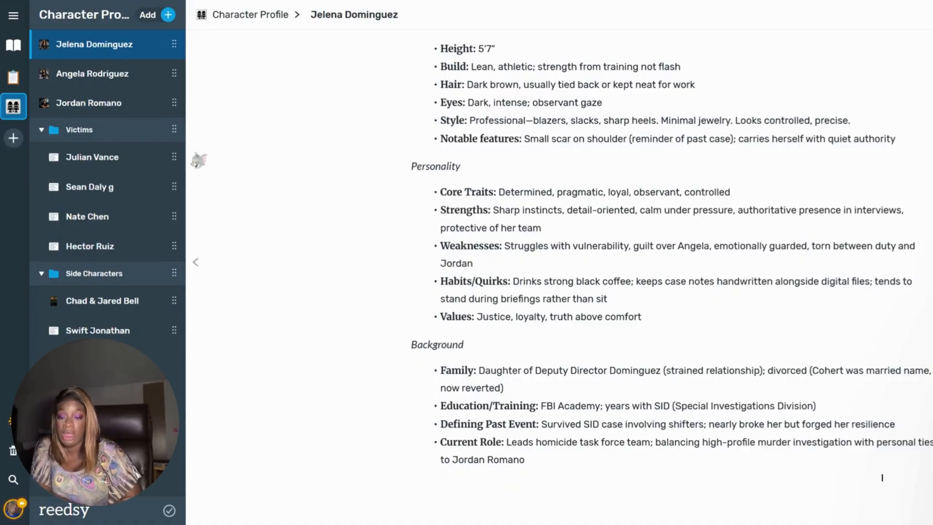
scroll(301, 197, up, 10)
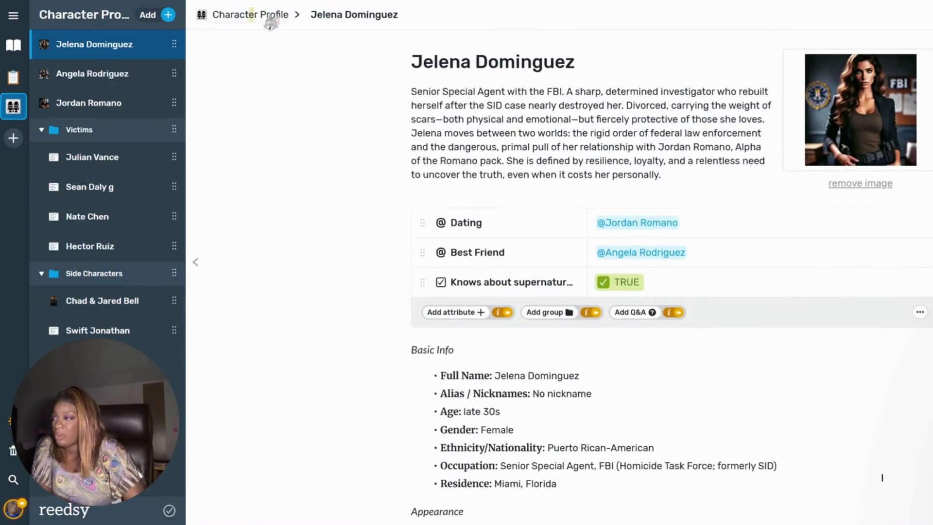
Return to the Character Profile board and view its Victims and Side Characters tables.
click(251, 15)
scroll(245, 49, down, 5)
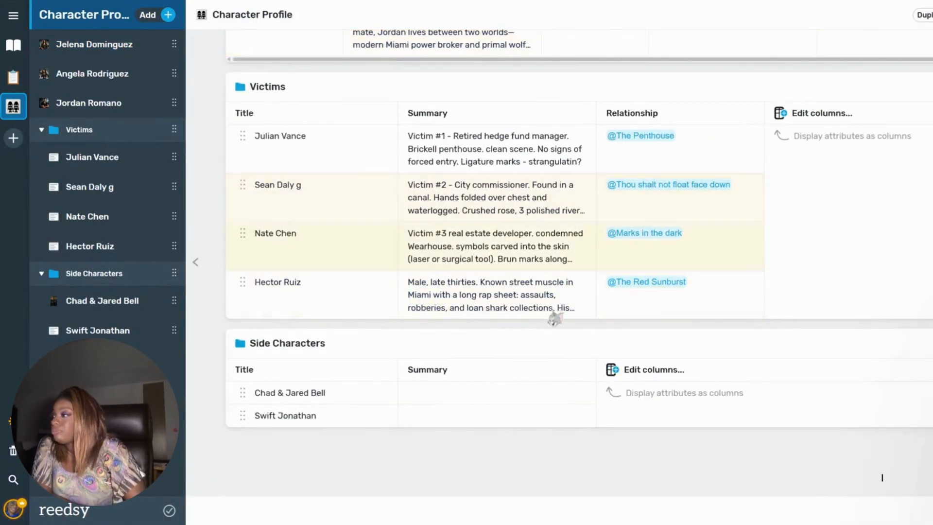
scroll(408, 146, up, 1)
scroll(416, 152, down, 1)
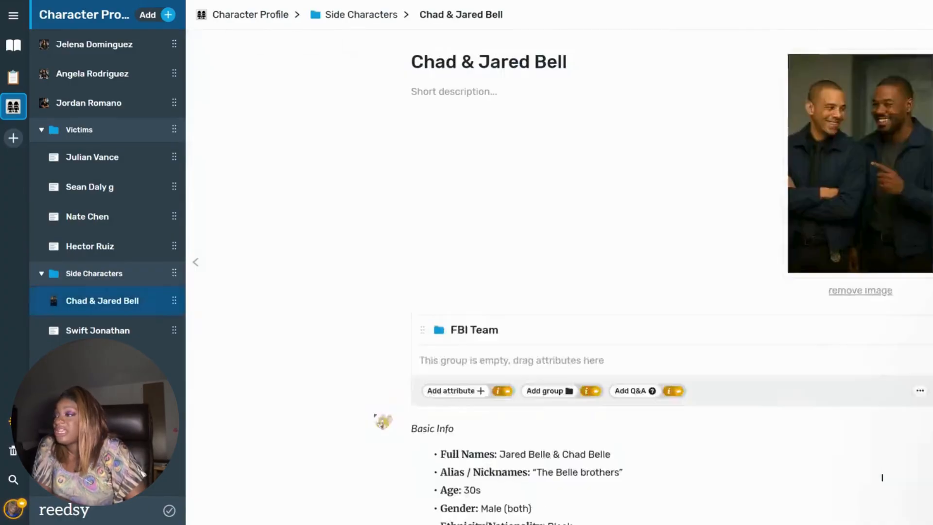
Open the FBI brothers' profile from Side Characters and read it from Basic Info through Background.
click(362, 405)
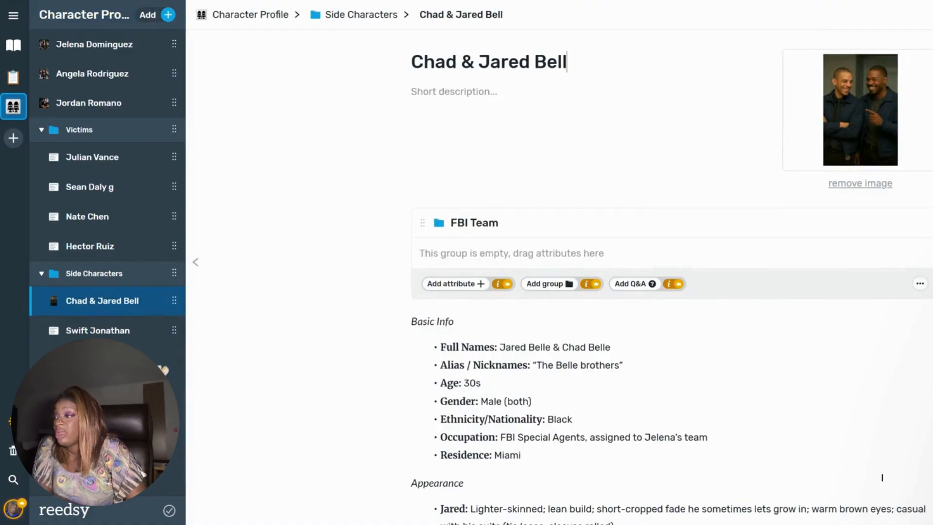
scroll(639, 287, down, 6)
scroll(639, 346, down, 5)
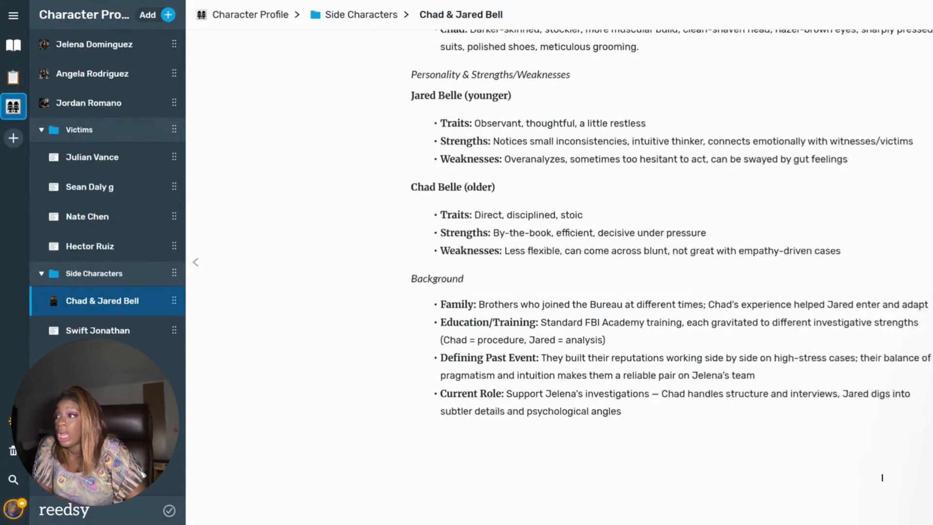
View the blank side character's profile, the FBI brothers' profile again, and the last profile in the Victims folder.
click(174, 338)
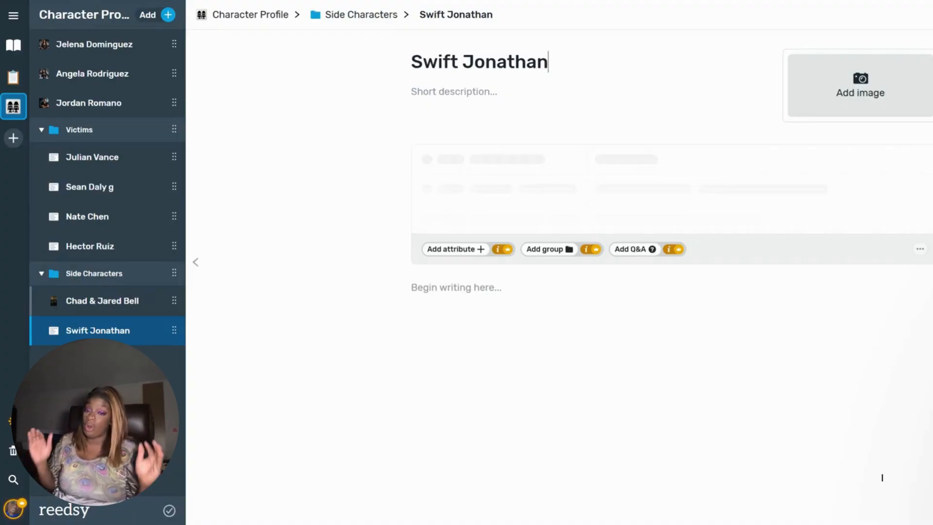
click(104, 302)
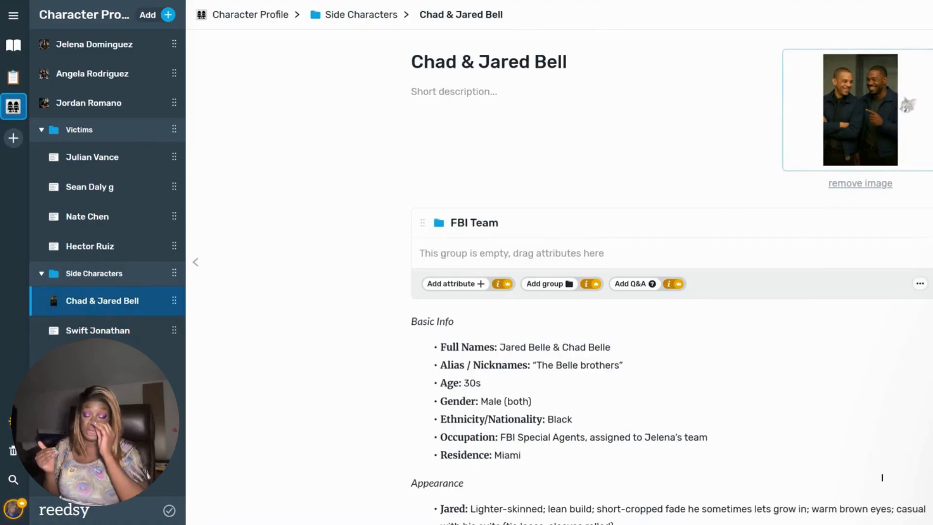
click(114, 250)
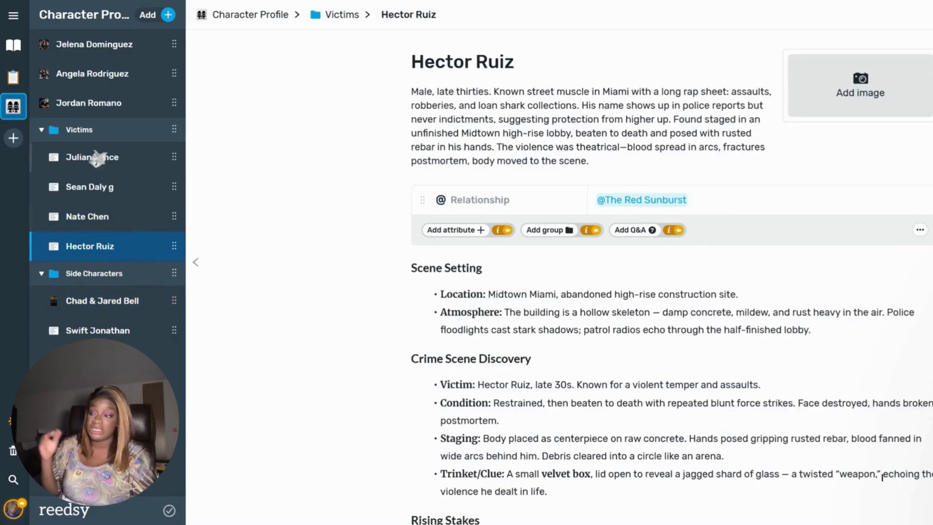
Collapse the Victims and Side Characters folders, and view the pack alpha's and the forensic analyst's profiles.
click(42, 130)
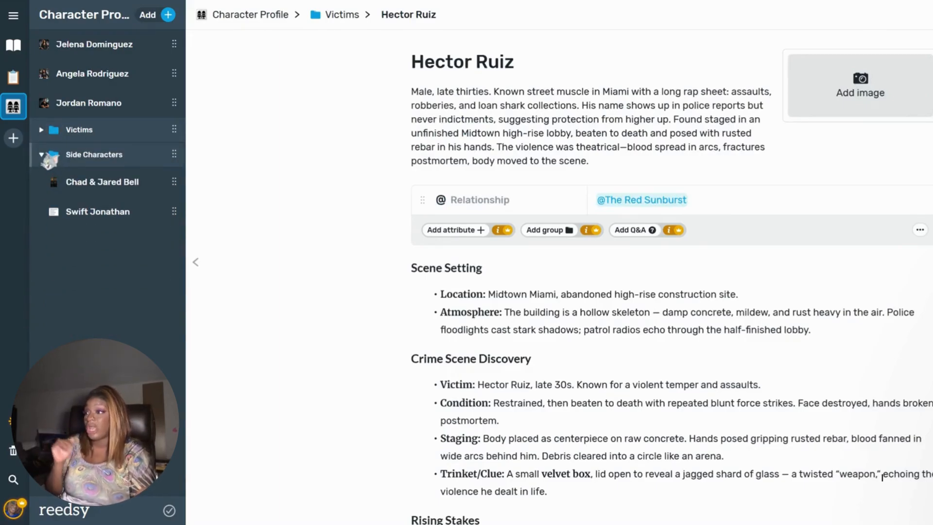
click(42, 154)
click(71, 115)
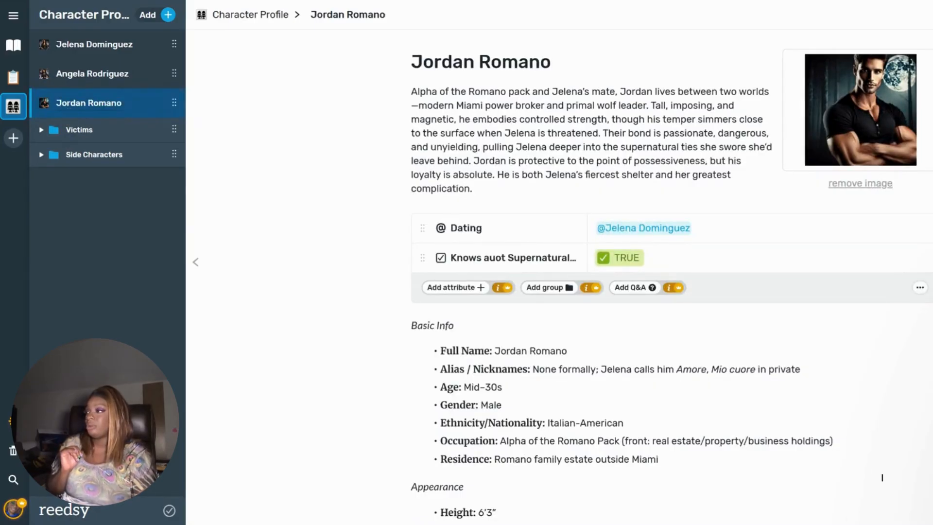
click(75, 80)
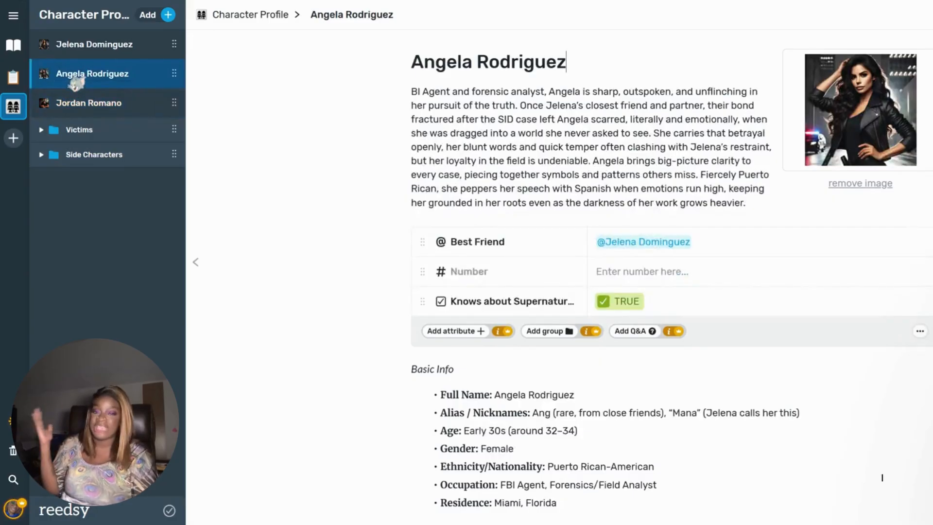
Open and expand the Side Characters folder, and open the blank profile from its cards.
click(133, 155)
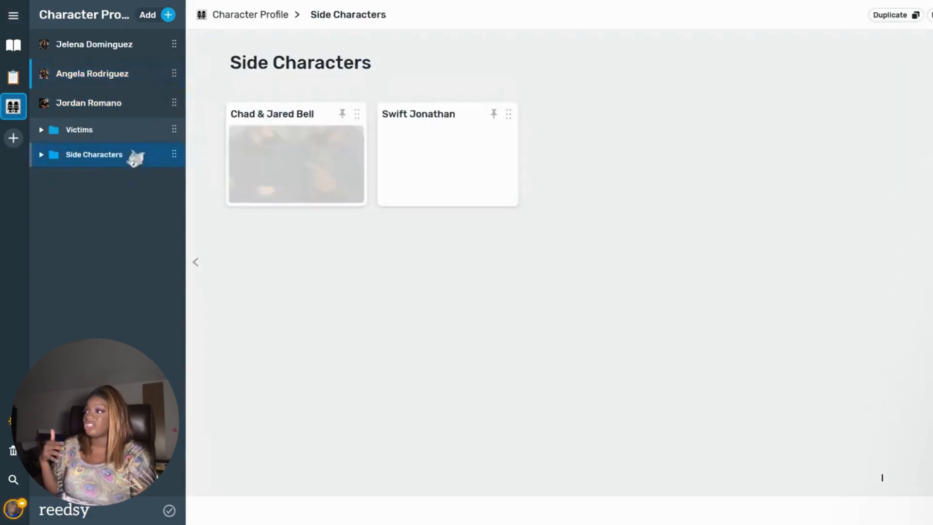
click(41, 156)
click(443, 160)
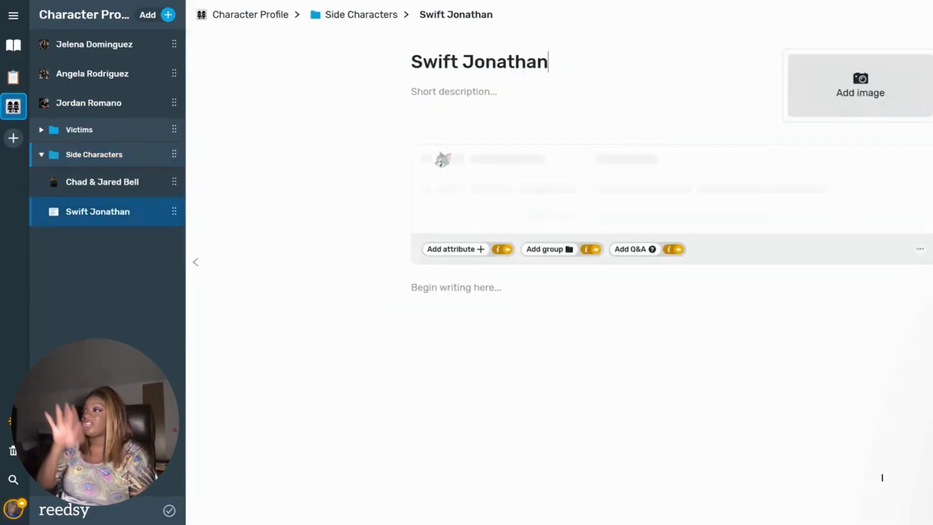